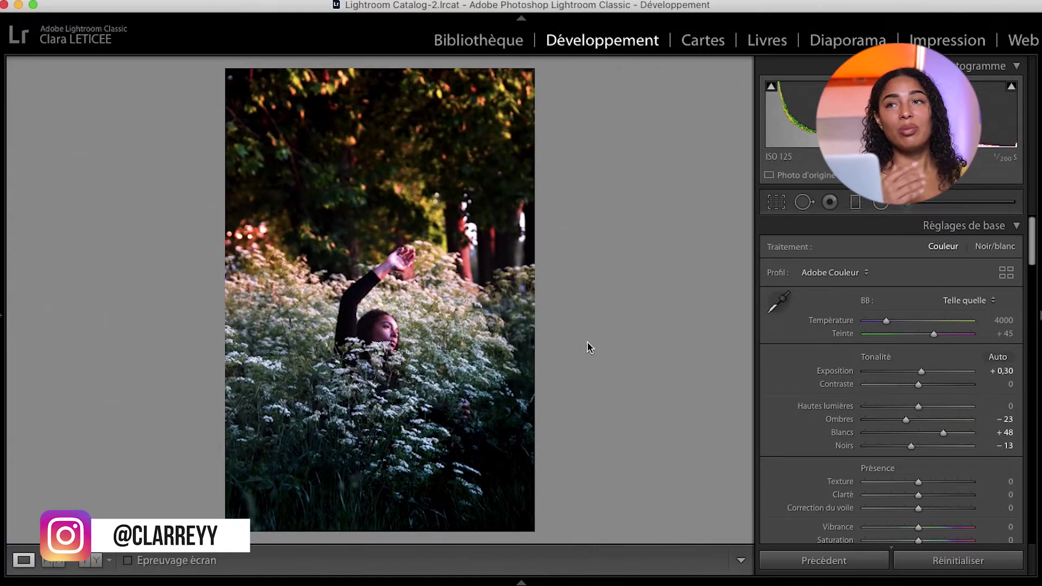
# Compare the edited portrait with its unedited original version.
pyautogui.press('\\')
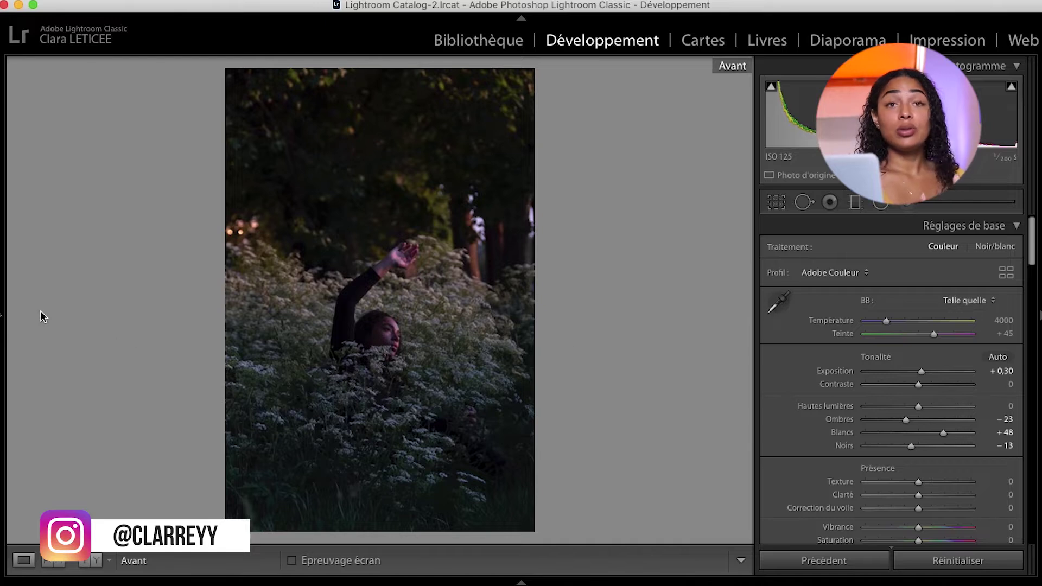
pyautogui.press('\\')
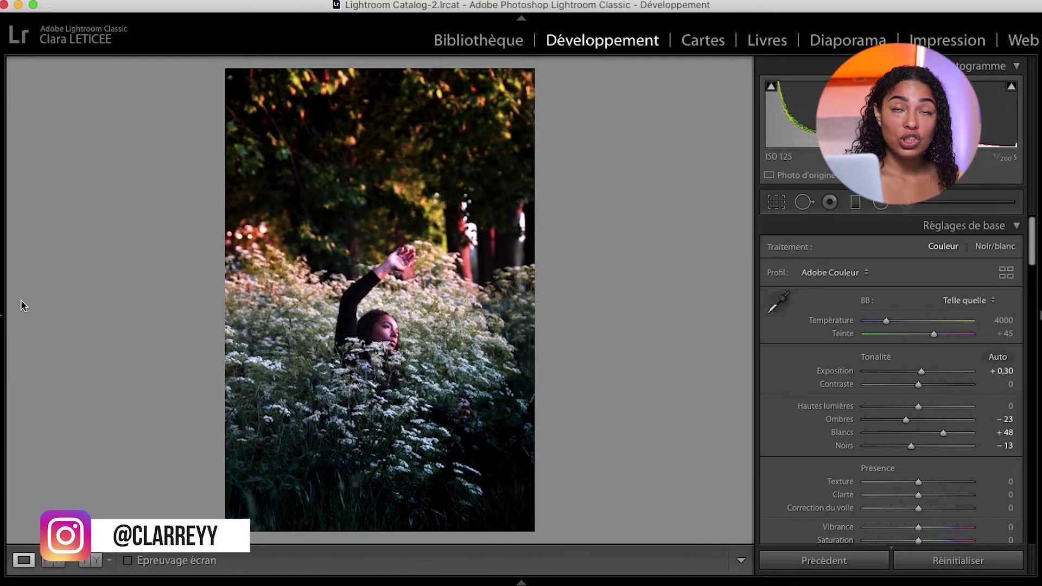
pyautogui.press('\\')
pyautogui.press('\\')
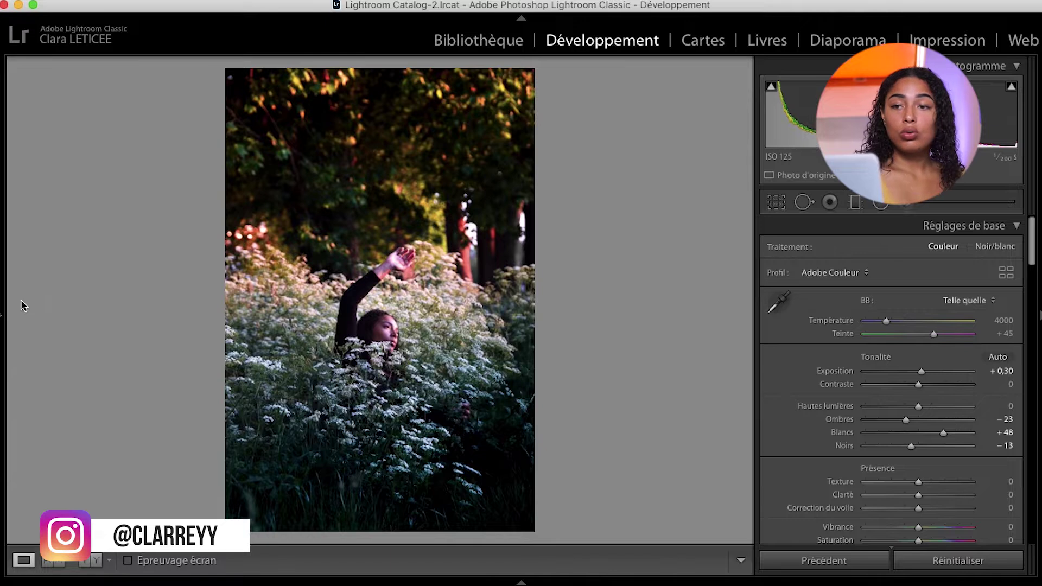
pyautogui.press('\\')
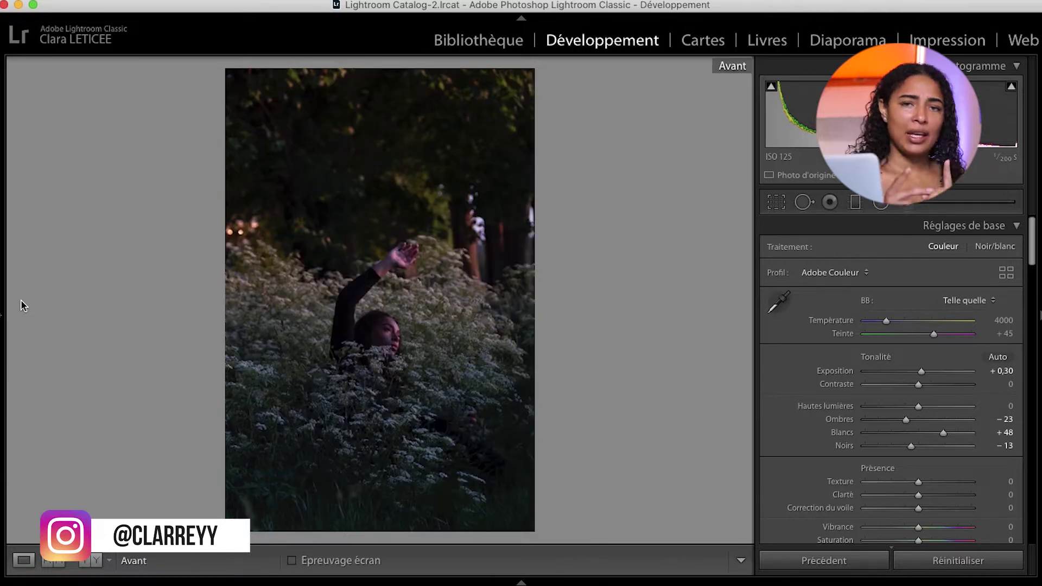
pyautogui.press('\\')
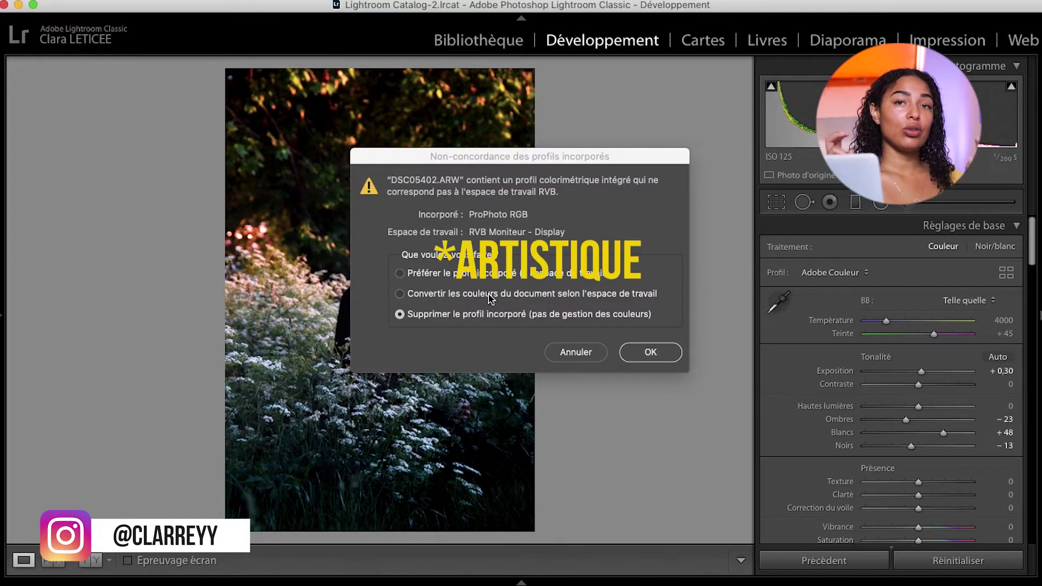
# Open the photo in Photoshop with its colours converted to the working space, and duplicate the background layer.
pyautogui.click(490, 297)
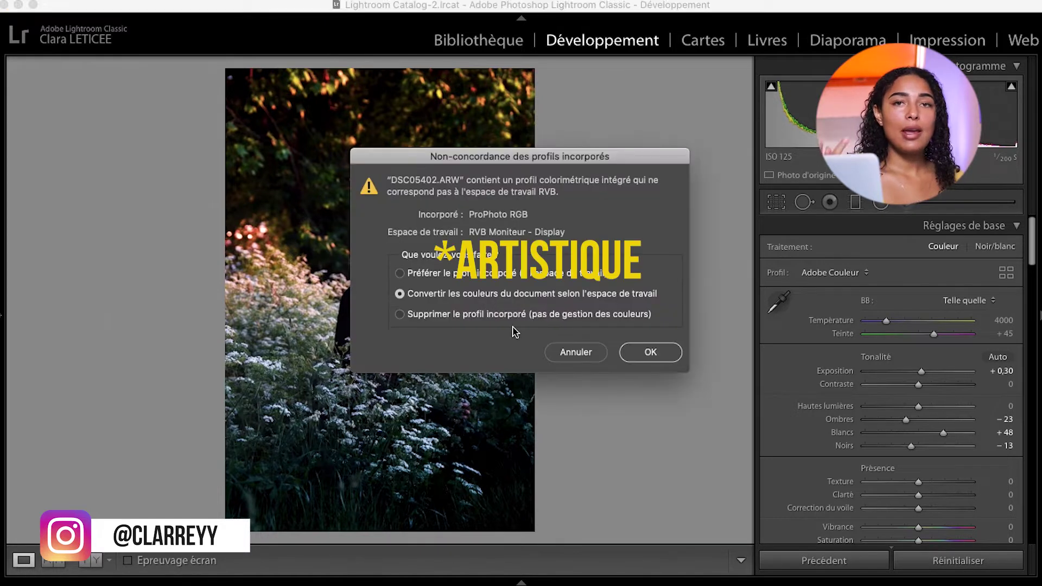
pyautogui.click(662, 355)
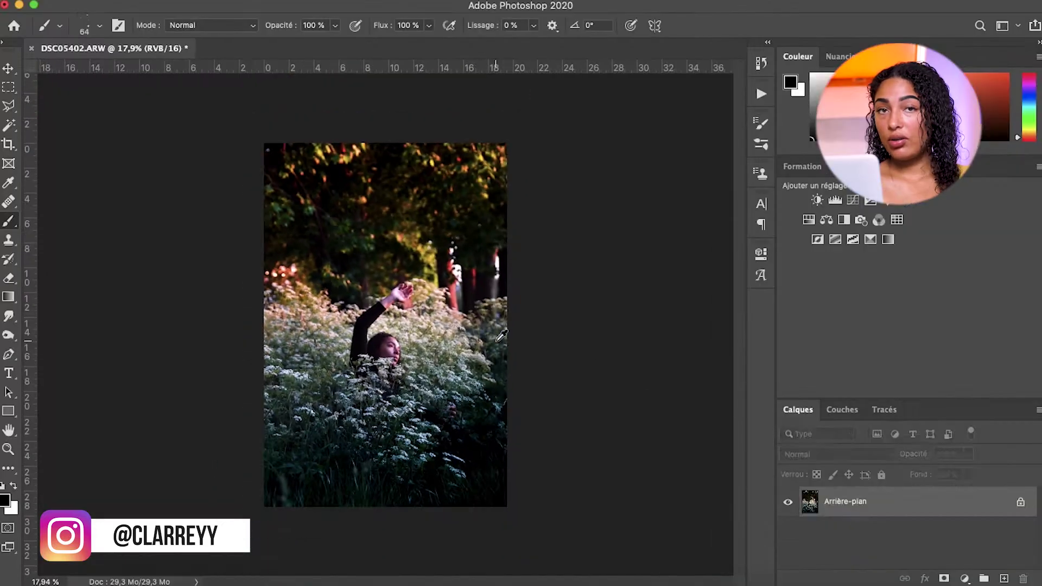
pyautogui.press('super+j')
# Select the photo's highlights by colour range using Tons clairs with adjusted tolerance and range, and copy them onto their own layer.
pyautogui.click(341, 0)
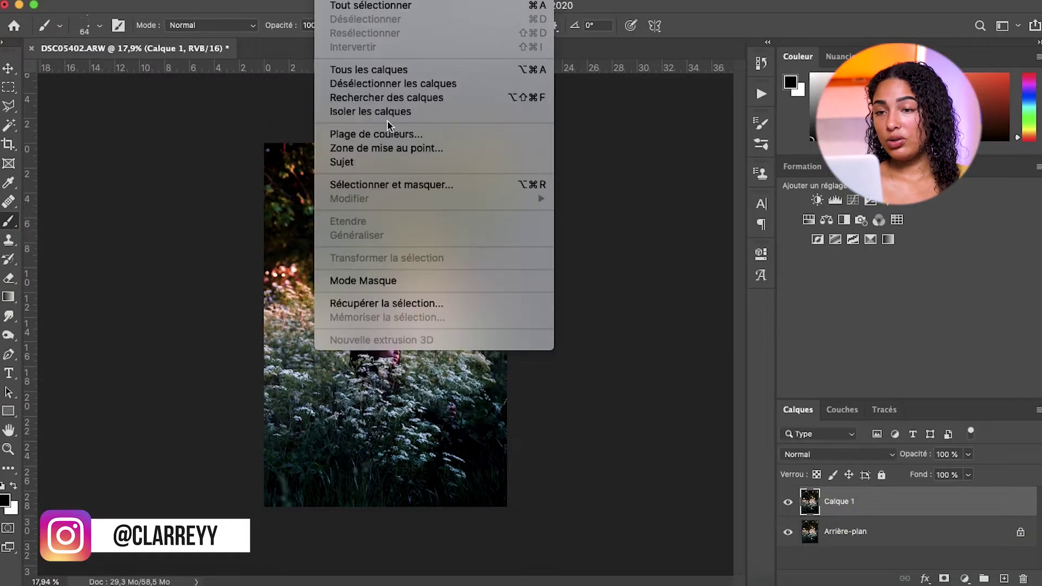
pyautogui.click(376, 134)
pyautogui.click(703, 65)
pyautogui.click(706, 193)
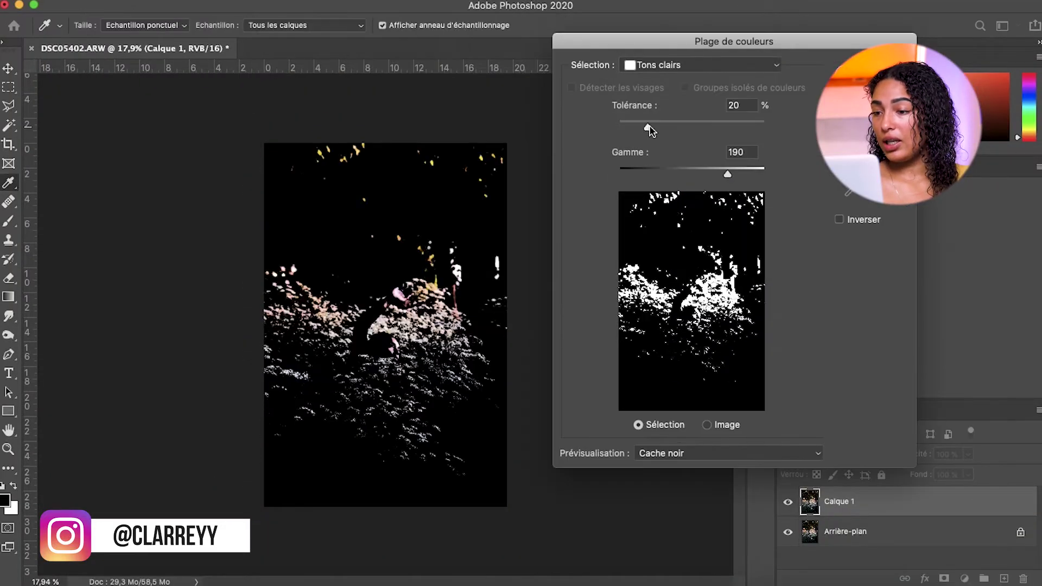
pyautogui.moveTo(645, 129); pyautogui.dragTo(678, 128)
pyautogui.moveTo(724, 174); pyautogui.dragTo(728, 180)
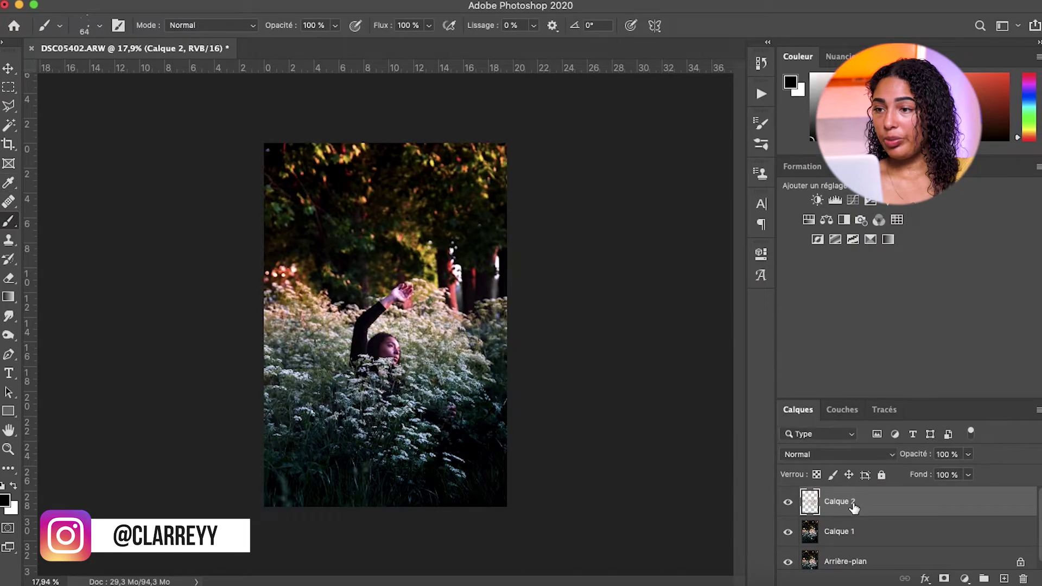
# Rename the copied highlights layer as highlights and convert it to a smart object.
pyautogui.write('highlights')
pyautogui.press('Return')
pyautogui.rightClick(885, 502)
pyautogui.click(787, 535)
# Apply a radial blur to the highlights layer in Zoom mode, value 67, normal quality, centred at the upper right of the frame.
pyautogui.click(397, 1)
pyautogui.moveTo(597, 201)
pyautogui.click(691, 313)
pyautogui.moveTo(666, 261); pyautogui.dragTo(748, 219)
pyautogui.click(669, 149)
pyautogui.doubleClick(852, 552)
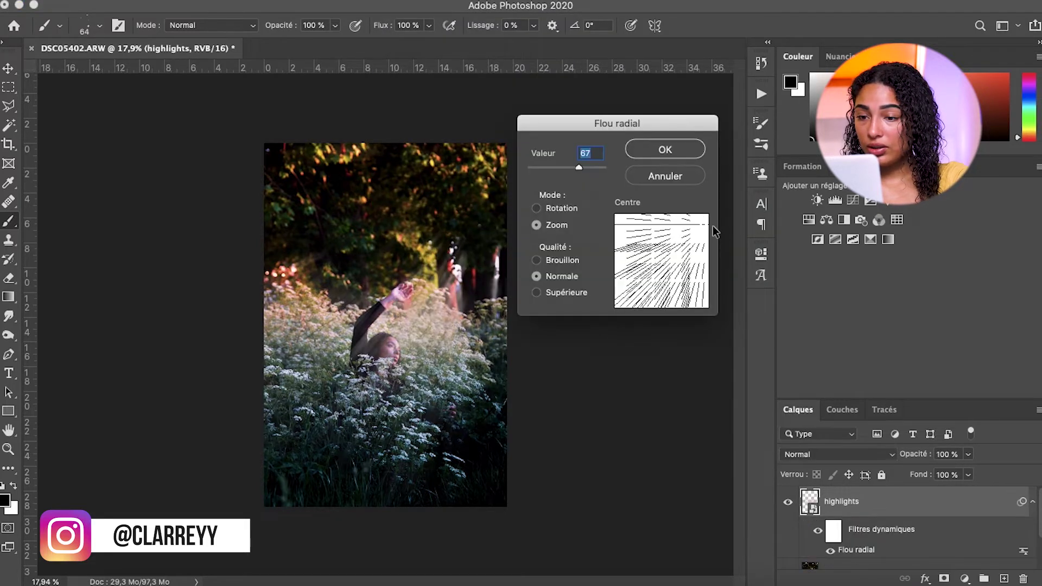
pyautogui.click(665, 150)
pyautogui.scroll(-1, 548, 262)
pyautogui.scroll(4, 460, 267)
pyautogui.scroll(-3, 460, 267)
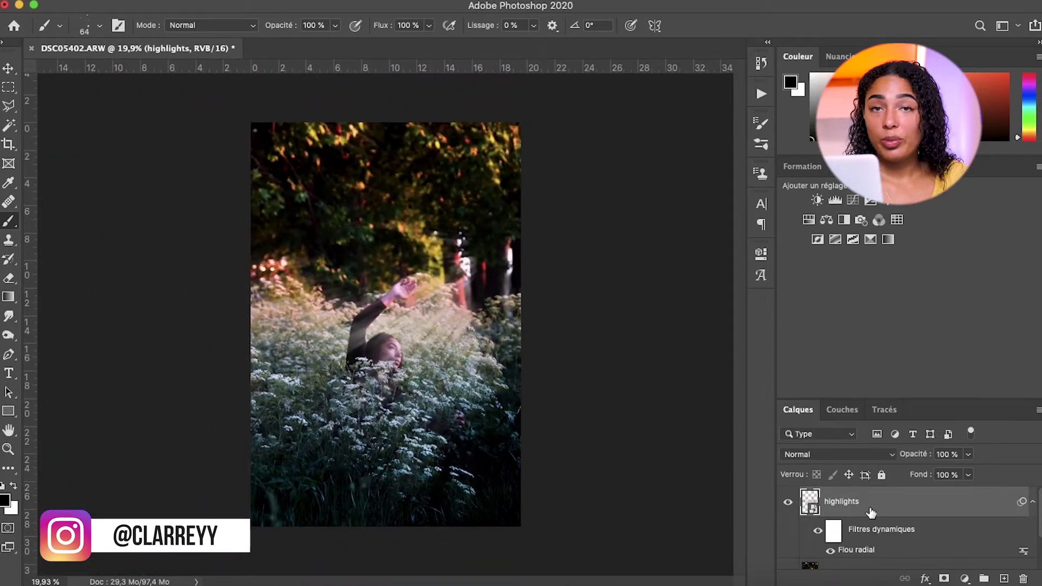
# Try a masked duplicate of the highlights layer at 15% fill, painting on its mask with a 138 px brush at 70% flow.
pyautogui.press('super+j')
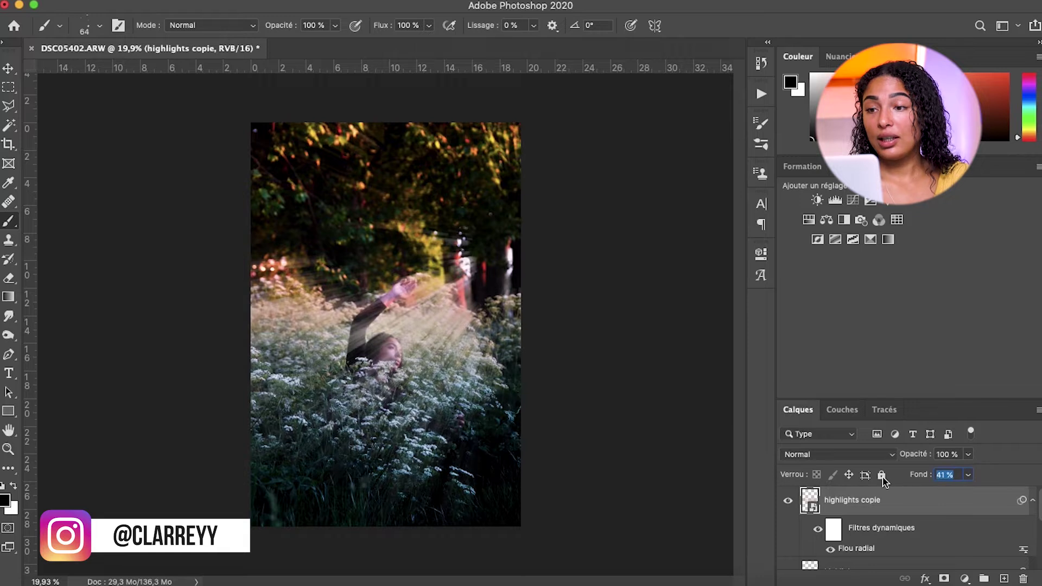
pyautogui.scroll(-3, 868, 502)
pyautogui.click(875, 513)
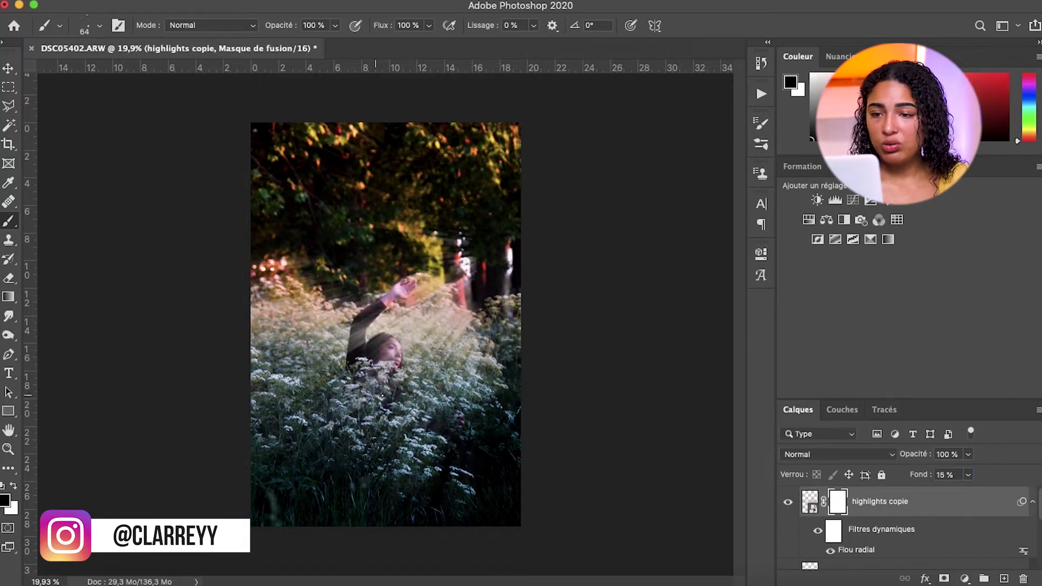
pyautogui.rightClick(392, 215)
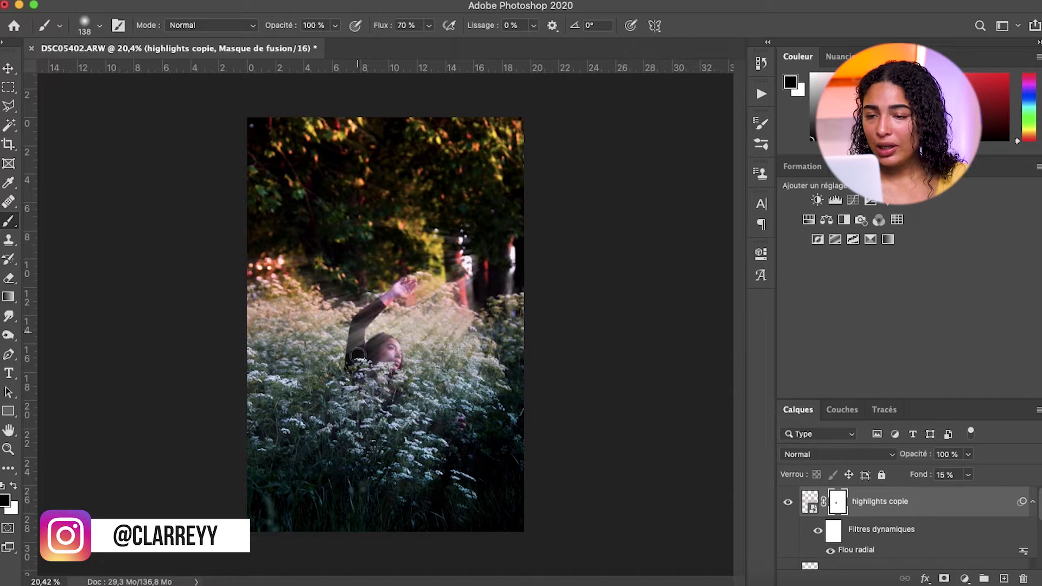
# Delete the duplicated highlights layer.
pyautogui.click(809, 501)
pyautogui.scroll(-3, 872, 528)
pyautogui.scroll(3, 863, 527)
pyautogui.press('BackSpace')
pyautogui.press('Return')
pyautogui.scroll(-1, 855, 528)
pyautogui.scroll(1, 856, 528)
pyautogui.moveTo(1015, 501); pyautogui.dragTo(1024, 576)
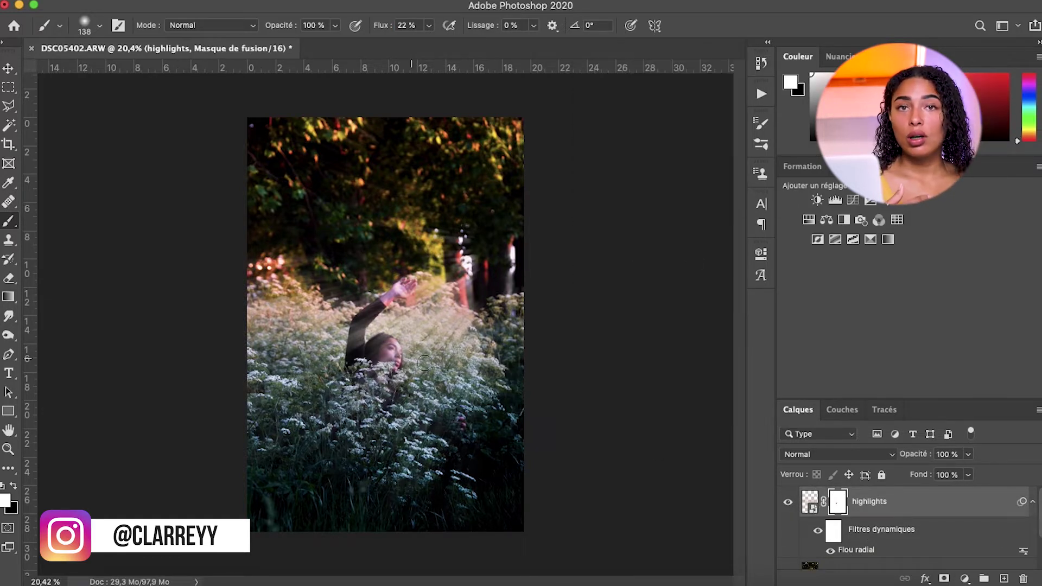
# Paint black at low flow on the highlights mask with soft brushes to clear the light rays from the woman's face and arm.
pyautogui.scroll(5, 358, 380)
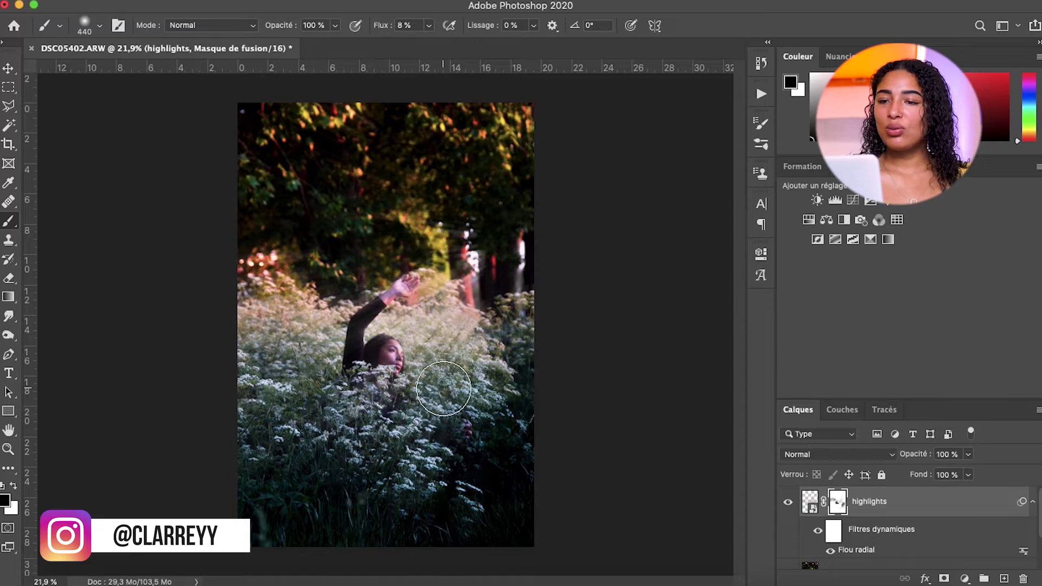
pyautogui.scroll(2, 380, 336)
pyautogui.scroll(-3, 380, 337)
pyautogui.scroll(4, 374, 337)
pyautogui.scroll(-3, 369, 347)
pyautogui.scroll(2, 357, 342)
pyautogui.scroll(-2, 357, 342)
pyautogui.scroll(1, 472, 445)
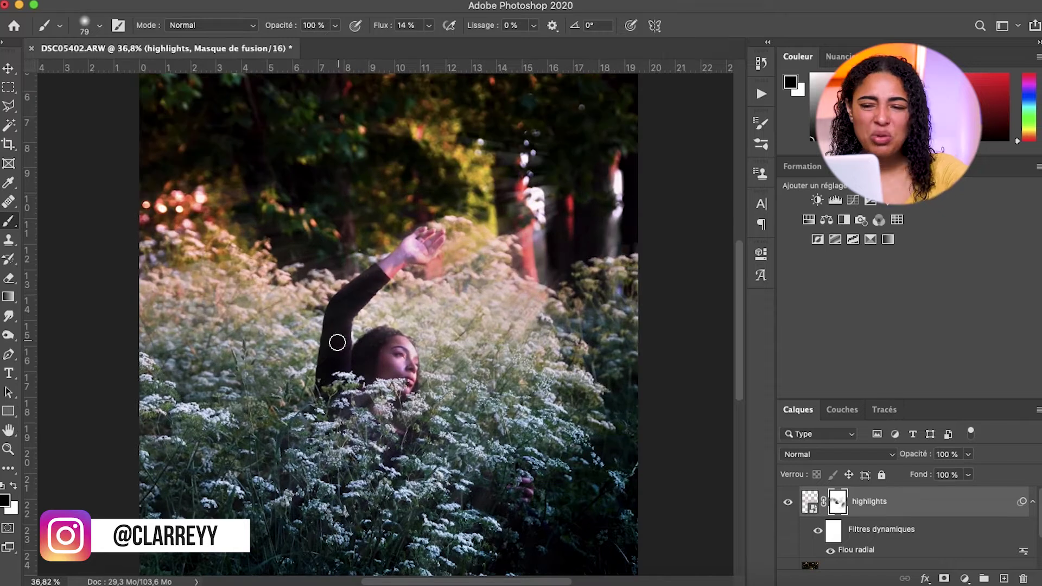
pyautogui.scroll(-5, 337, 342)
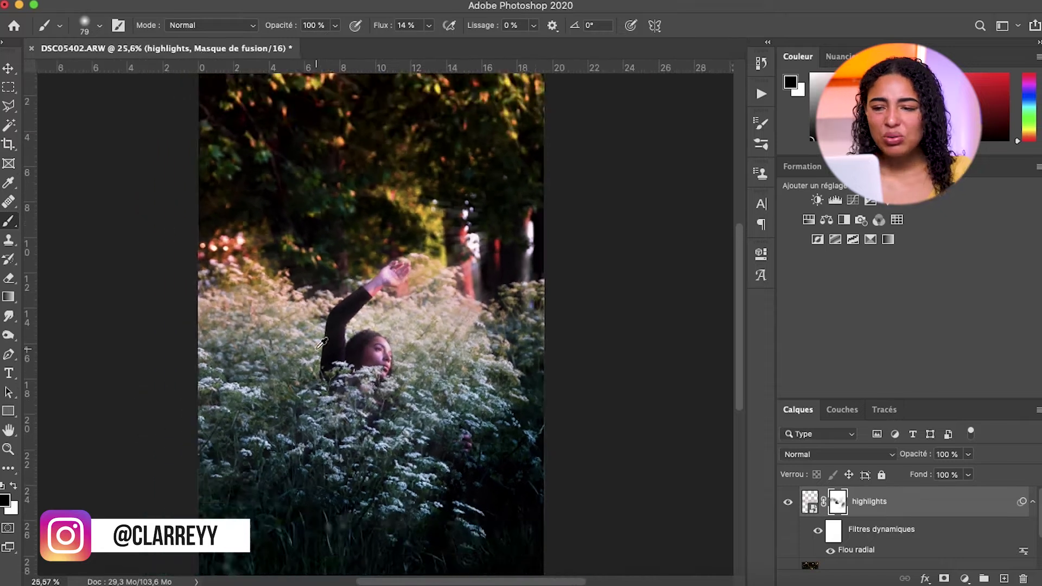
# Duplicate the highlights layer with a tan colour fill clipped to the copy, and set the original highlights layer's fill to 83%.
pyautogui.click(881, 509)
pyautogui.press('super+j')
pyautogui.scroll(-1, 571, 410)
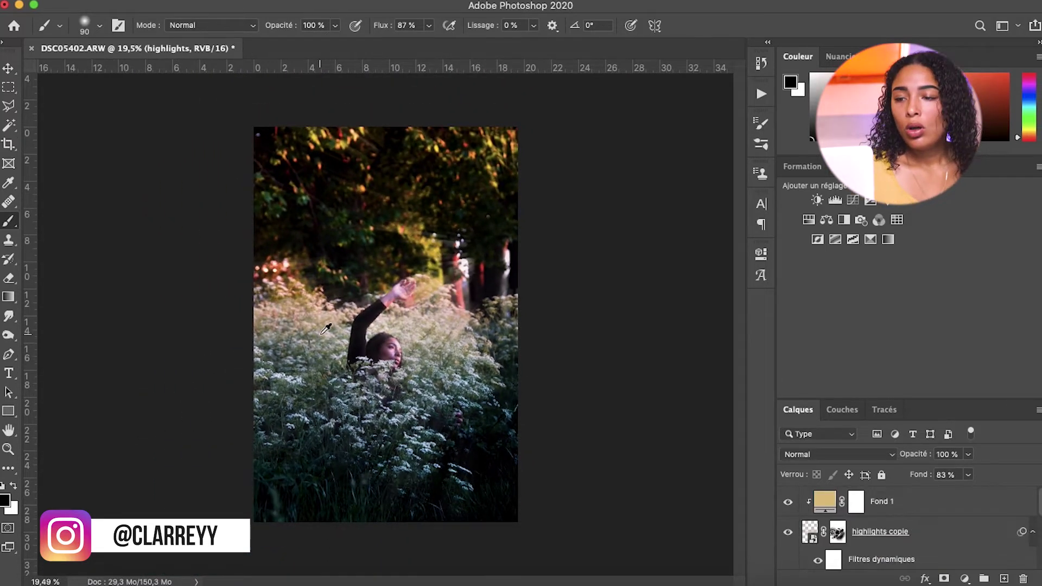
# Add a brightening Curves layer on top, invert its mask to black and set its blend mode to Eclaircir.
pyautogui.click(643, 396)
pyautogui.moveTo(643, 396); pyautogui.dragTo(625, 406)
pyautogui.click(720, 248)
pyautogui.press('super+i')
pyautogui.click(853, 455)
pyautogui.click(817, 399)
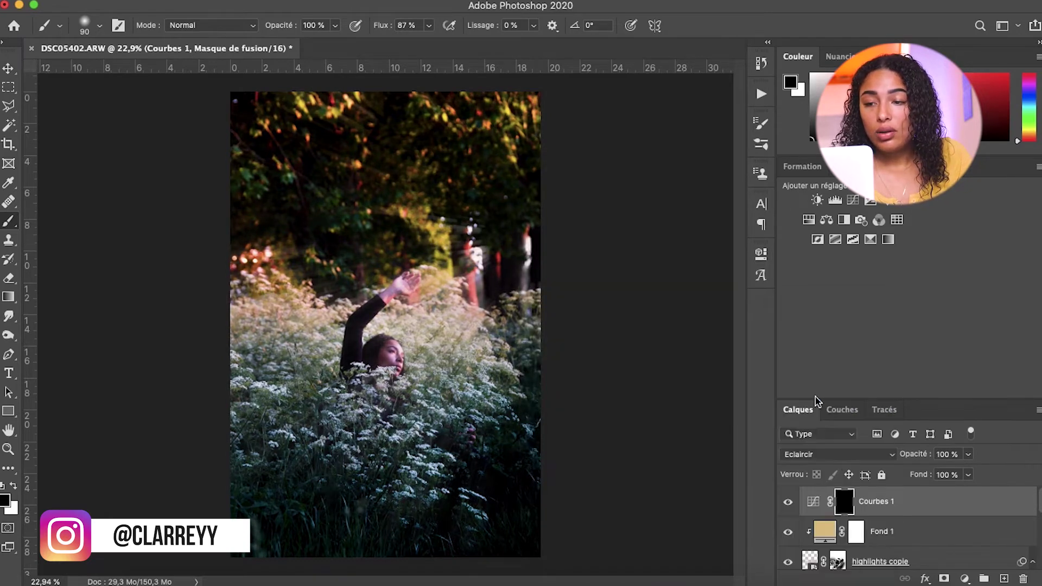
# Temporarily invert the Courbes 1 mask to preview the Eclaircir brightening over the whole photo, and hide it again.
pyautogui.press('super+i')
pyautogui.click(839, 458)
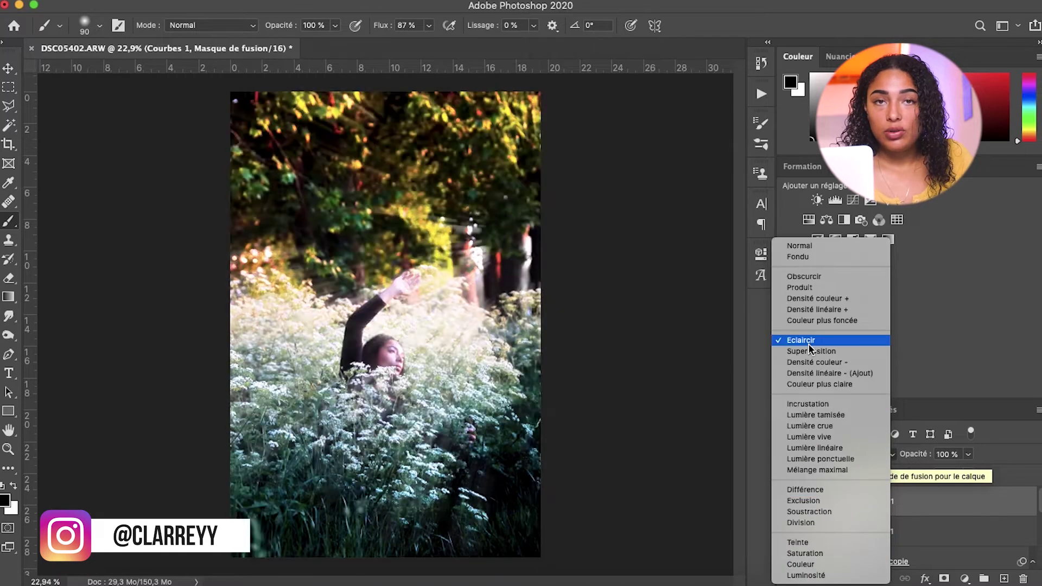
pyautogui.click(809, 343)
pyautogui.press('super+i')
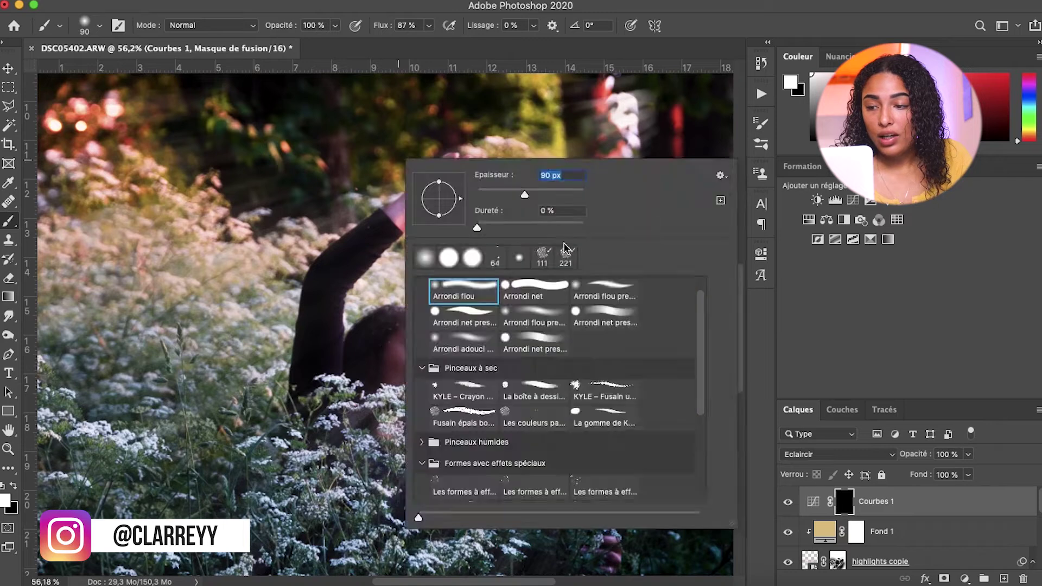
# Paint white on the Courbes 1 mask with a soft 90 px brush at 26% flow to brighten the woman's face.
pyautogui.press('Return')
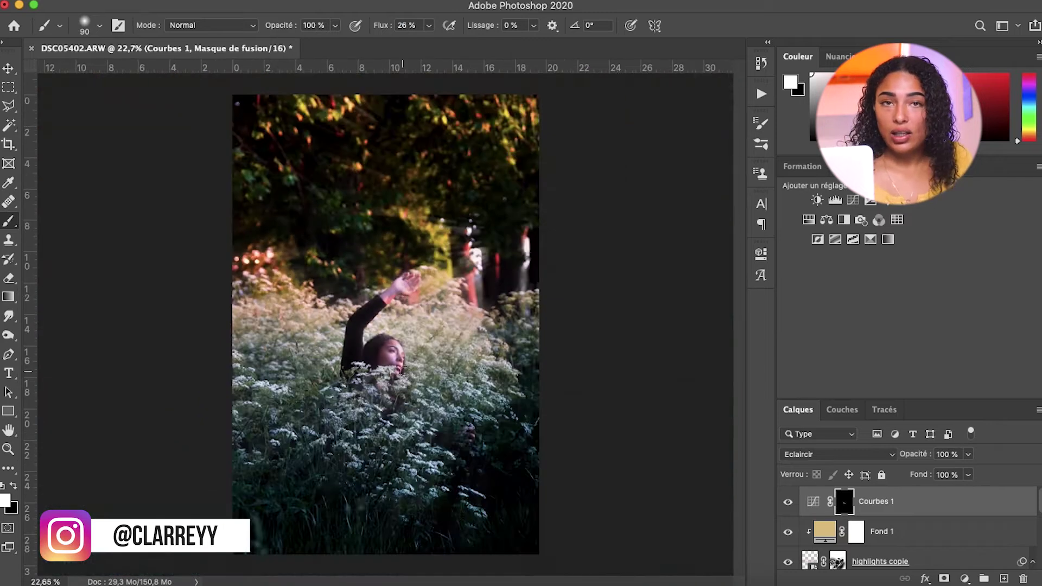
pyautogui.click(838, 454)
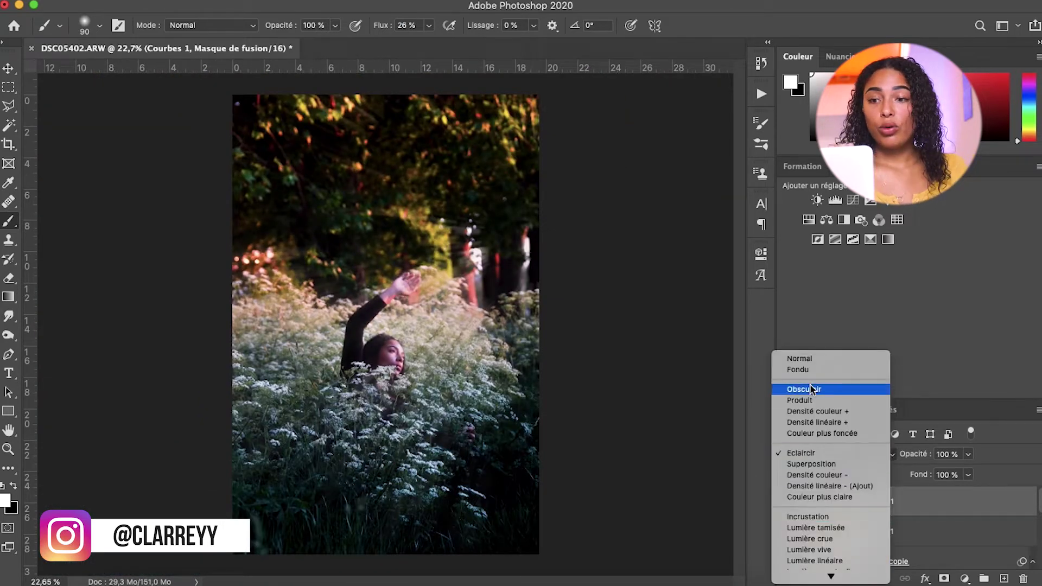
pyautogui.click(1019, 523)
# Add a second Curves layer that darkens the image and invert its mask to black.
pyautogui.click(852, 199)
pyautogui.moveTo(647, 414); pyautogui.dragTo(635, 399)
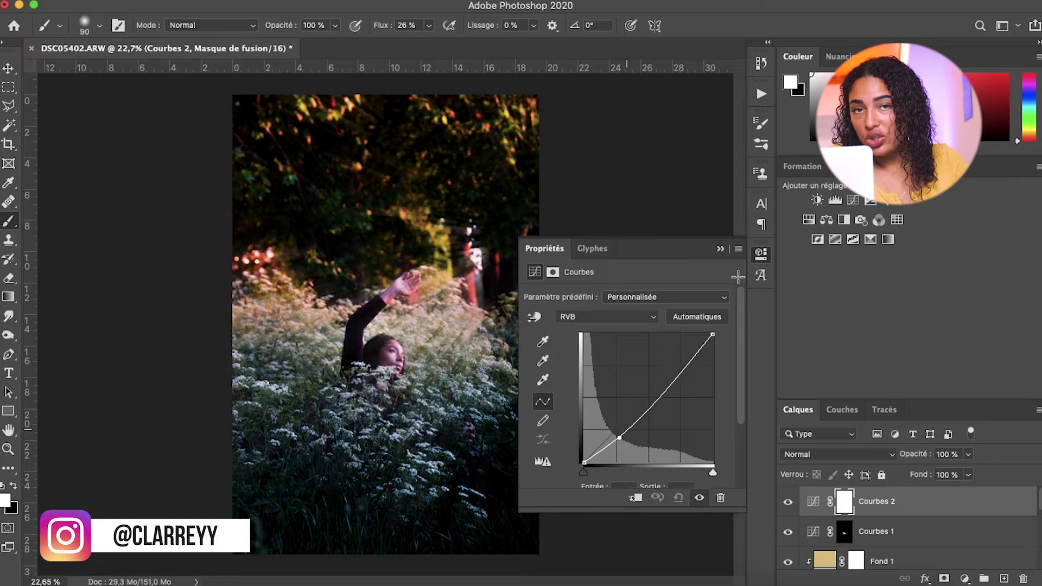
# Paint on the Courbes 2 mask with a soft 30 px brush, lowering flow to 17%, to deepen shadows around the woman's face.
pyautogui.rightClick(391, 312)
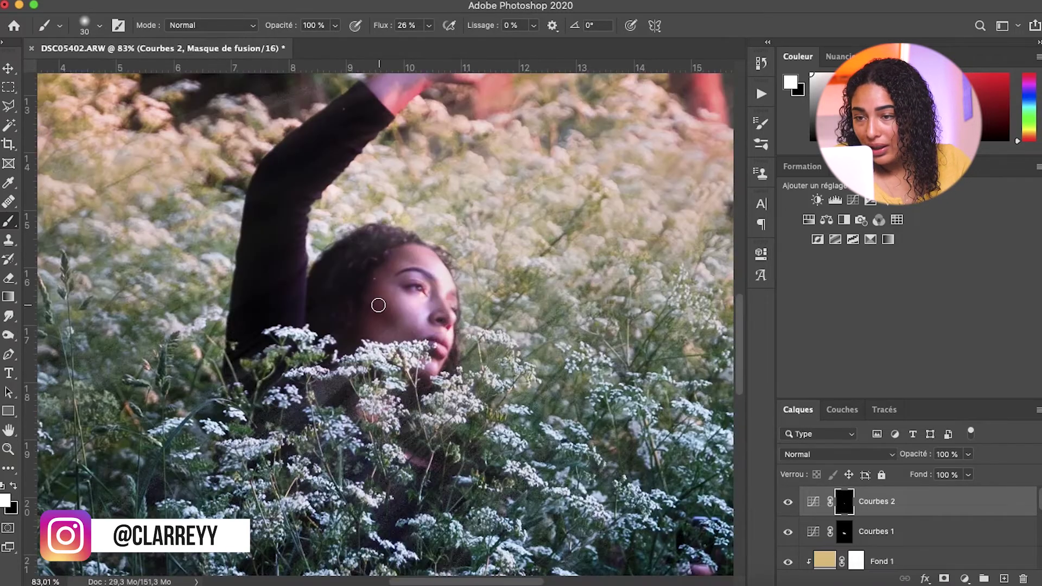
pyautogui.scroll(-5, 382, 341)
pyautogui.scroll(2, 382, 341)
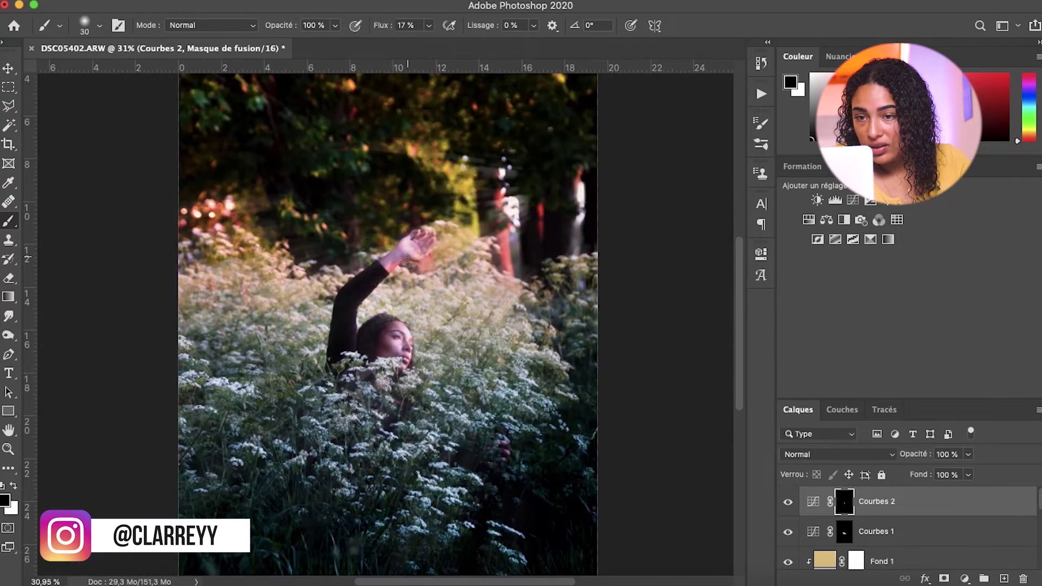
pyautogui.scroll(5, 395, 326)
pyautogui.scroll(-5, 378, 383)
pyautogui.scroll(3, 385, 386)
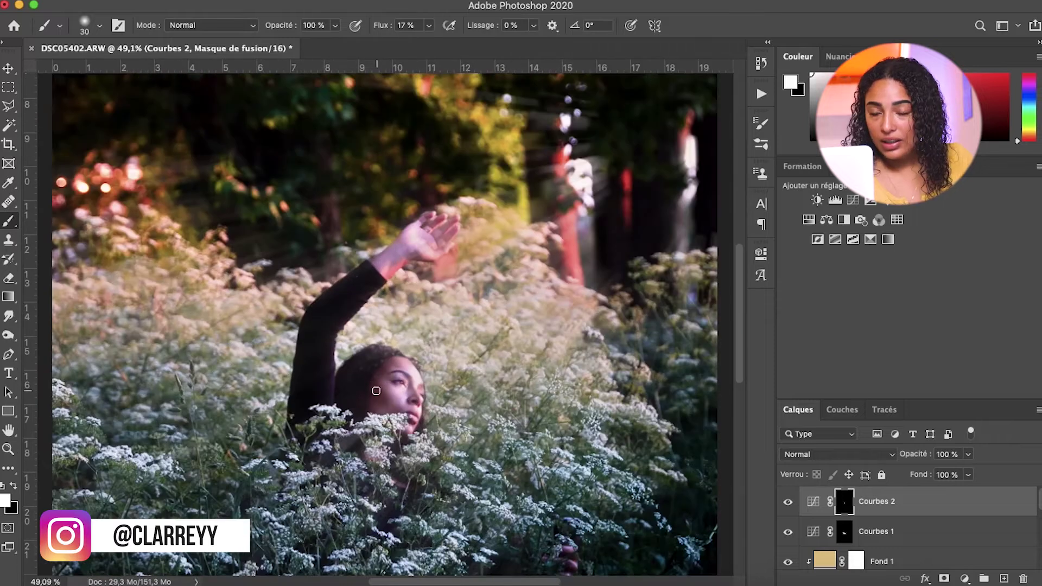
pyautogui.scroll(-4, 378, 395)
# Soften the painted shadows by brushing black on the Courbes 2 mask with an 83 px brush at 17% flow.
pyautogui.press('x')
pyautogui.rightClick(380, 382)
pyautogui.moveTo(549, 252); pyautogui.dragTo(565, 252)
pyautogui.click(387, 356)
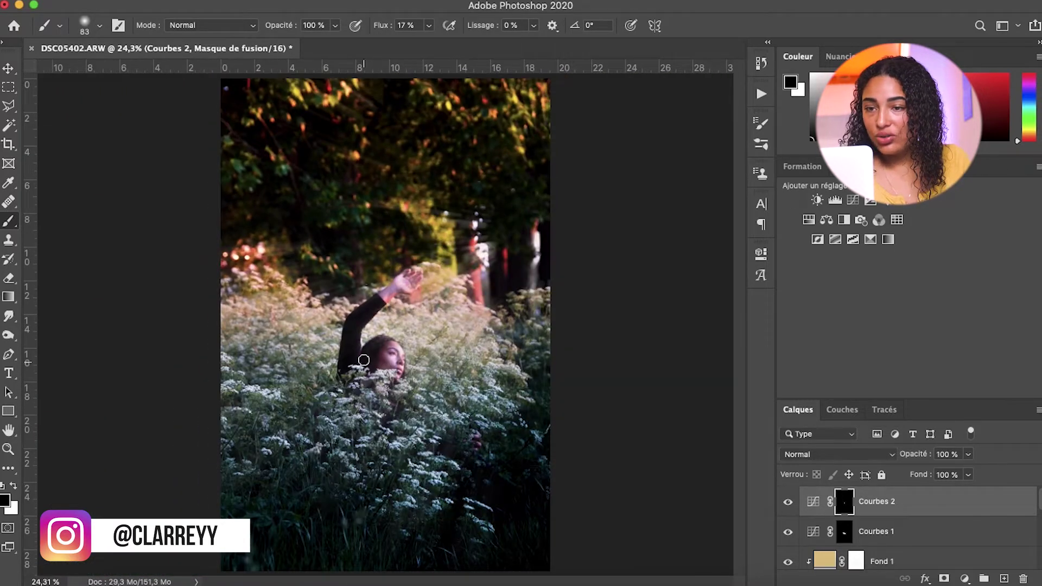
pyautogui.scroll(-1, 374, 385)
# Create a new empty layer above Courbes 2 and choose a speckled dust brush.
pyautogui.click(904, 504)
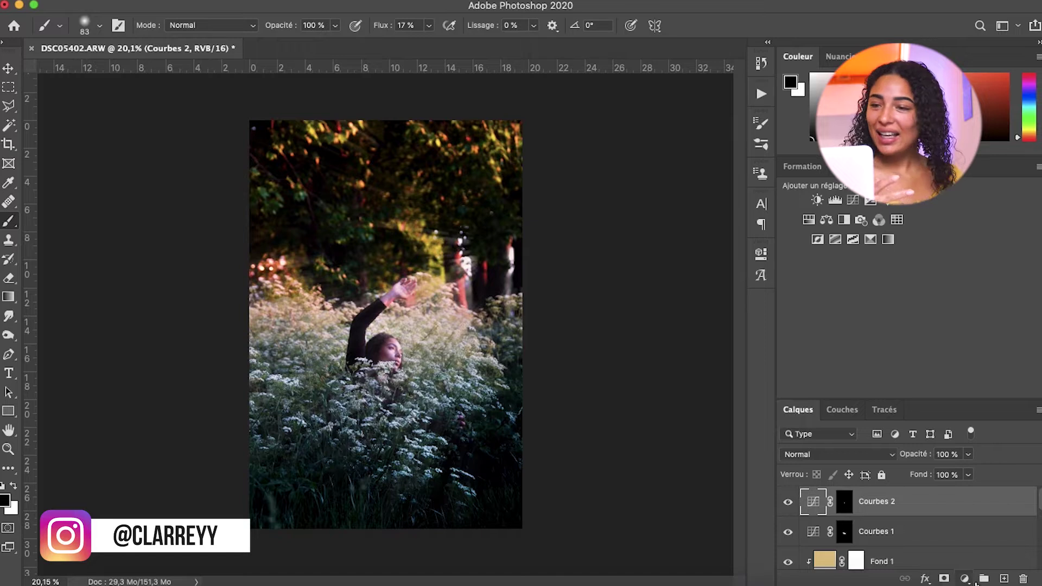
pyautogui.click(1004, 579)
pyautogui.click(99, 26)
pyautogui.scroll(-10, 155, 302)
pyautogui.click(47, 364)
# Enable scattering and texture for the dust brush, and raise the size and angle variation in its shape dynamics.
pyautogui.click(761, 125)
pyautogui.click(429, 196)
pyautogui.click(429, 209)
pyautogui.click(471, 181)
pyautogui.moveTo(551, 158); pyautogui.dragTo(702, 159)
pyautogui.click(552, 208)
pyautogui.moveTo(550, 270); pyautogui.dragTo(637, 271)
# Adjust the dust brush's scattering, spreading the particles and varying their number.
pyautogui.click(451, 195)
pyautogui.moveTo(550, 241); pyautogui.dragTo(604, 242)
pyautogui.moveTo(550, 210); pyautogui.dragTo(505, 234)
pyautogui.moveTo(581, 211); pyautogui.dragTo(536, 198)
pyautogui.moveTo(550, 159); pyautogui.dragTo(613, 159)
# Set the brush texture to 46% scale and -125 brightness, and its transfer to 95% opacity and 78% flow variation.
pyautogui.click(473, 210)
pyautogui.moveTo(572, 216); pyautogui.dragTo(567, 218)
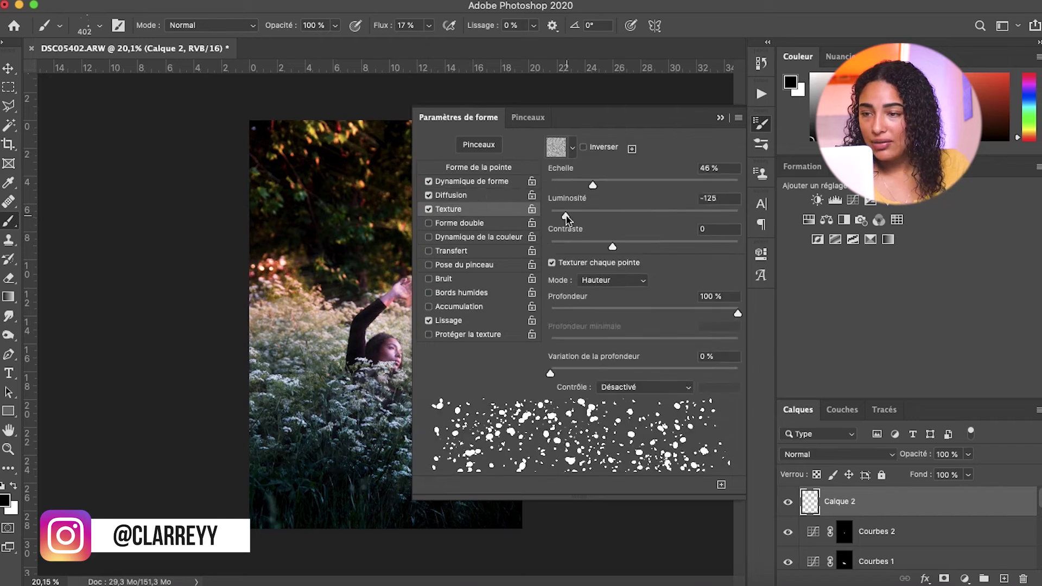
pyautogui.click(504, 250)
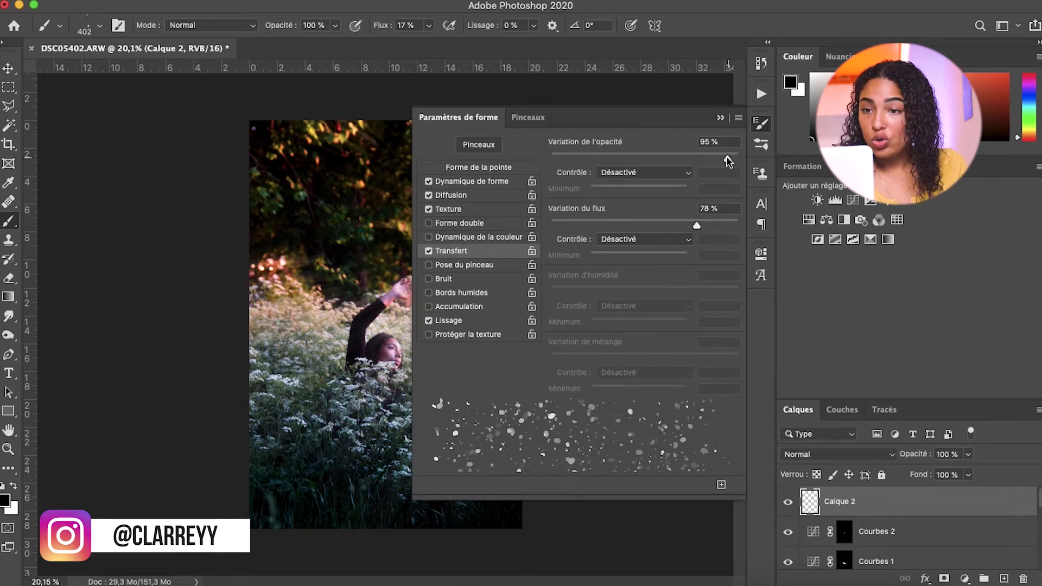
pyautogui.press('F5')
# Try the dust brush at a size of 500 px over the photo.
pyautogui.rightClick(455, 255)
pyautogui.press('Escape')
pyautogui.scroll(5, 442, 277)
pyautogui.rightClick(449, 259)
pyautogui.moveTo(601, 249); pyautogui.dragTo(625, 249)
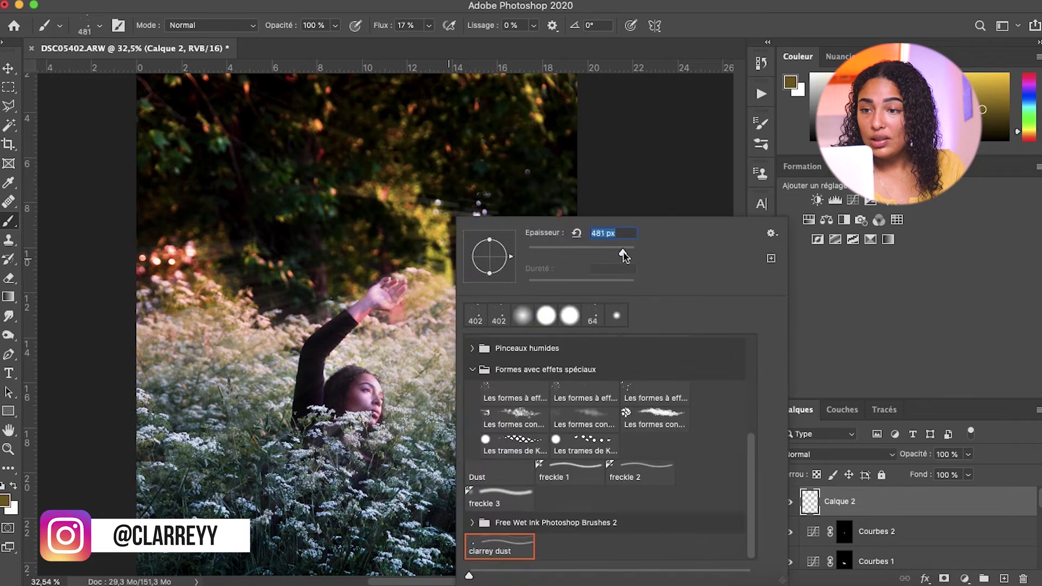
pyautogui.write('500')
pyautogui.press('Return')
# Undo the trial dust strokes by stepping back through the document history.
pyautogui.press('super+z')
pyautogui.press('super+z')
pyautogui.press('super+z')
pyautogui.press('super+z')
pyautogui.press('super+z')
pyautogui.press('super+z')
pyautogui.click(761, 64)
pyautogui.click(626, 195)
pyautogui.click(626, 128)
pyautogui.click(611, 56)
# Set the brush flow to 100% and sample a light peach colour from the flowers beside the raised hand.
pyautogui.hotkey('shift', '0')
pyautogui.keyDown('alt'); pyautogui.click(423, 286); pyautogui.keyUp('alt')
pyautogui.rightClick(447, 246)
pyautogui.press('Return')
pyautogui.click(475, 237)
pyautogui.moveTo(617, 253); pyautogui.dragTo(542, 253)
pyautogui.press('super+z')
# Set the dust brush's size to 38 px and its painting mode to Incrustation.
pyautogui.rightClick(448, 247)
pyautogui.rightClick(443, 247)
pyautogui.click(212, 25)
pyautogui.click(203, 210)
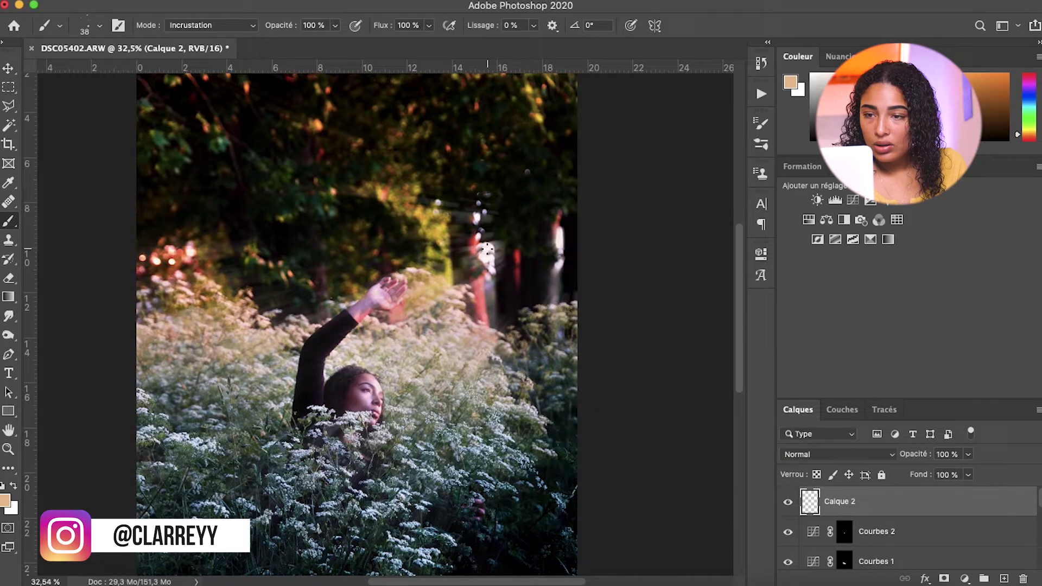
# Adjust the dust brush's shape settings and paint fine peach dust in front of the trees around the raised hand.
pyautogui.rightClick(314, 293)
pyautogui.click(761, 124)
pyautogui.click(513, 183)
pyautogui.moveTo(637, 158); pyautogui.dragTo(702, 158)
pyautogui.moveTo(637, 270); pyautogui.dragTo(680, 270)
pyautogui.moveTo(552, 206); pyautogui.dragTo(613, 206)
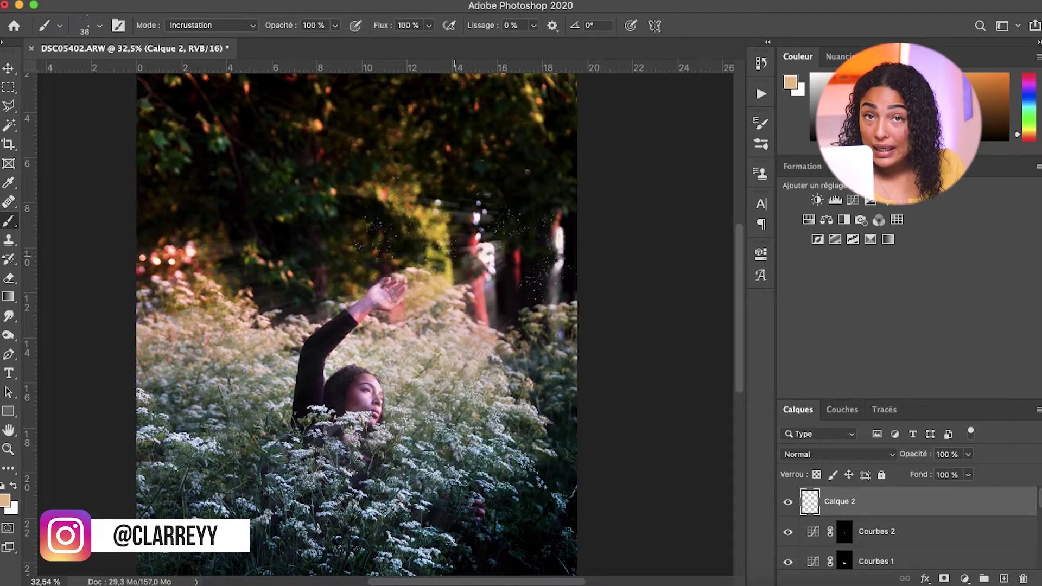
# Mask Calque 2, set its fill to 66%, and fade dust with a black 221 px soft brush in Normal mode at 26% flow.
pyautogui.click(944, 579)
pyautogui.rightClick(448, 248)
pyautogui.scroll(10, 530, 374)
pyautogui.click(530, 365)
pyautogui.moveTo(381, 26); pyautogui.dragTo(342, 26)
pyautogui.click(213, 25)
pyautogui.click(213, 1)
pyautogui.moveTo(518, 267); pyautogui.dragTo(554, 227)
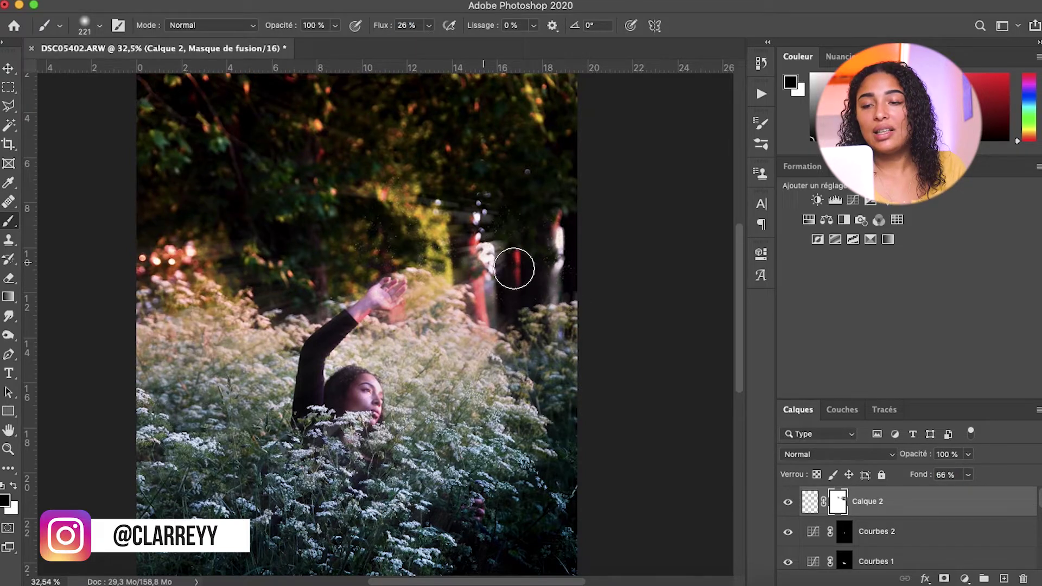
# Choose the clarrey dust brush at 402 px and paint white dust on Calque 2's image rather than its mask.
pyautogui.scroll(-3, 513, 268)
pyautogui.rightClick(338, 218)
pyautogui.scroll(-10, 443, 488)
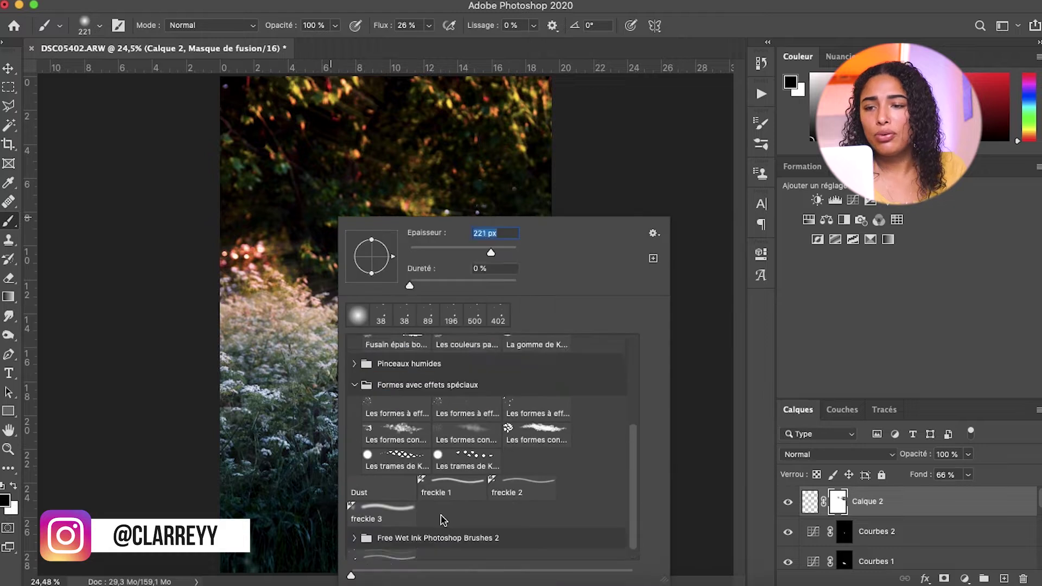
pyautogui.click(443, 512)
pyautogui.click(809, 501)
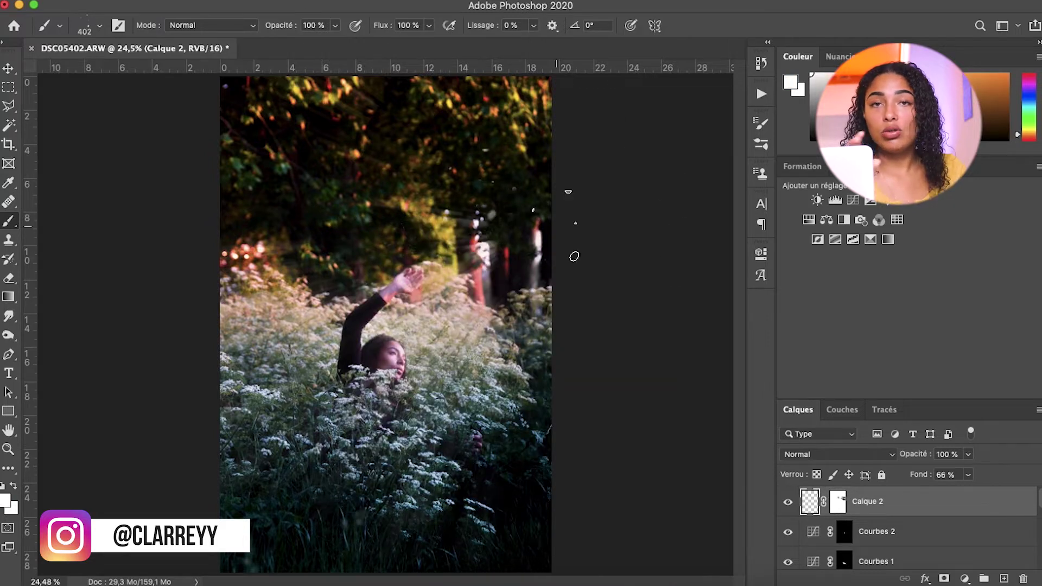
# Review the dust brush's shape dynamics, set its size to 90 px, and paint smaller white particles around the subject.
pyautogui.click(760, 124)
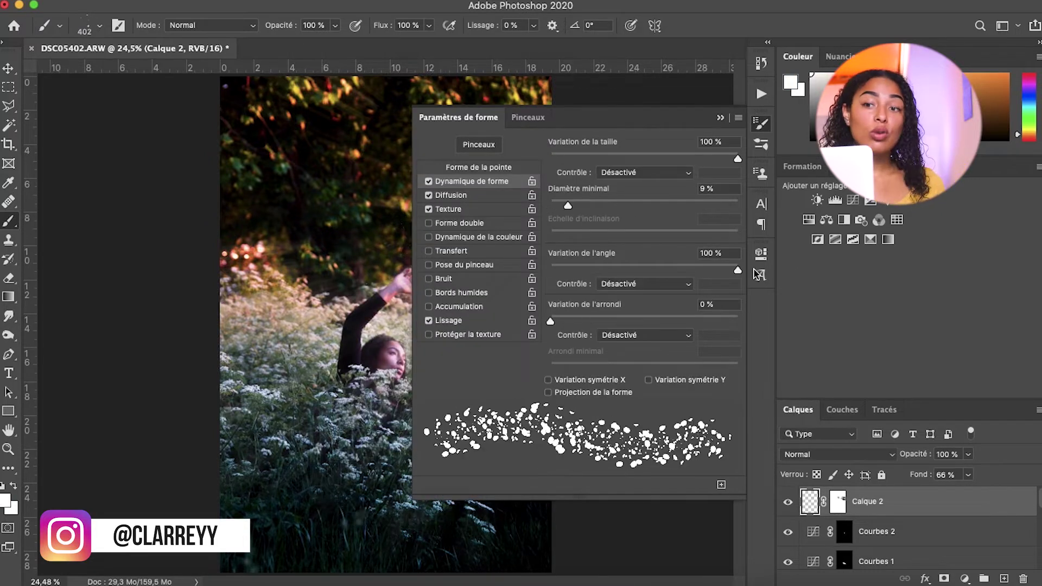
pyautogui.click(454, 195)
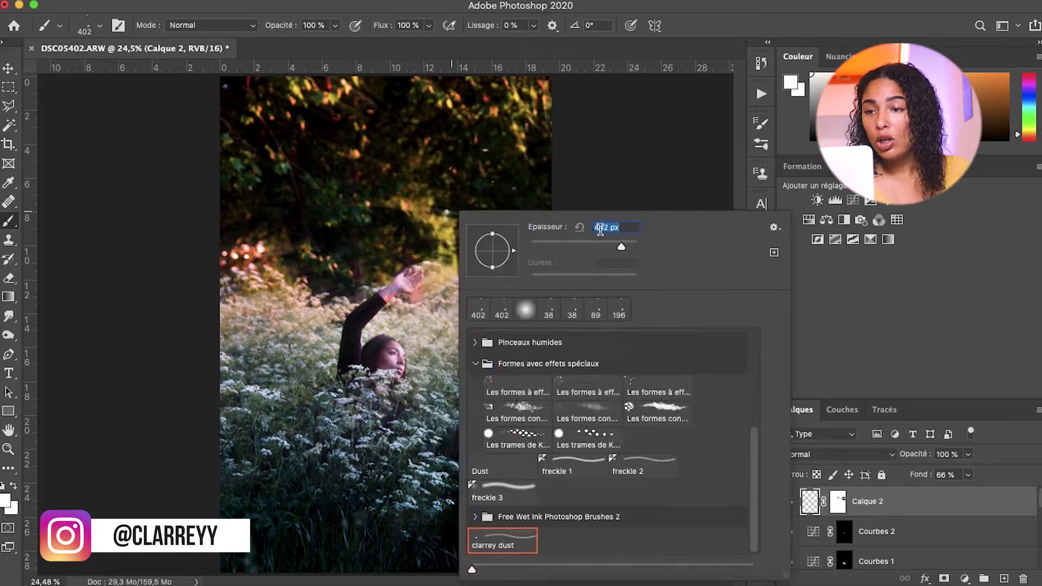
pyautogui.press('Return')
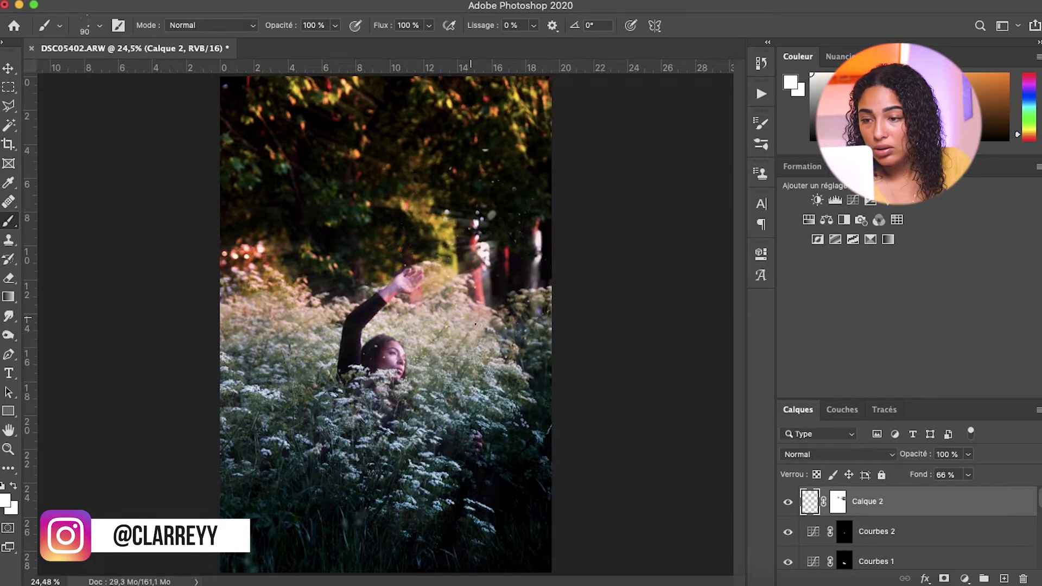
# Fade the dust on Calque 2's mask with a black 453 px soft brush at 32% flow and set the layer's fill to 50%.
pyautogui.rightClick(620, 285)
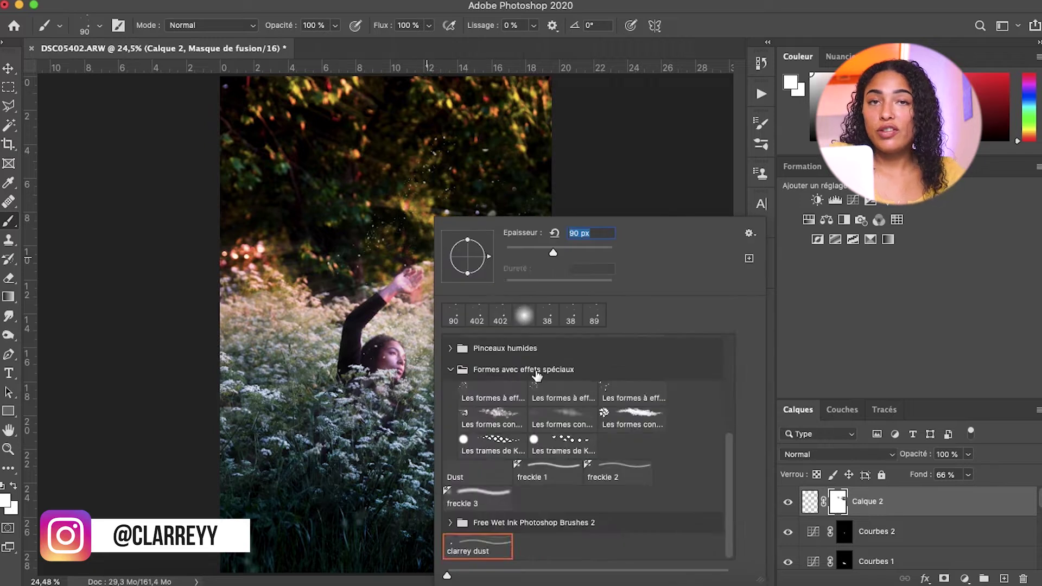
pyautogui.press('Return')
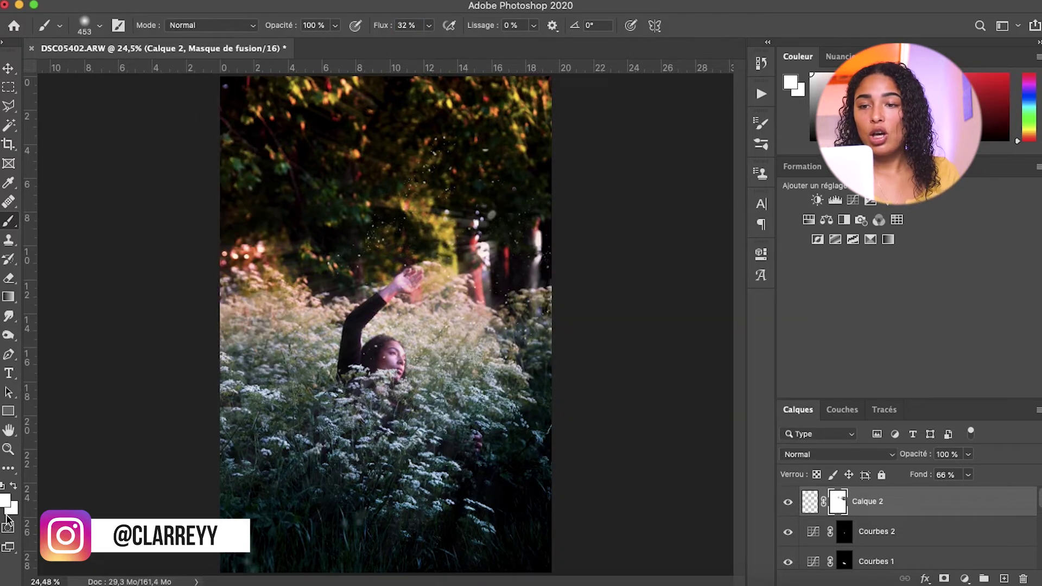
pyautogui.press('d')
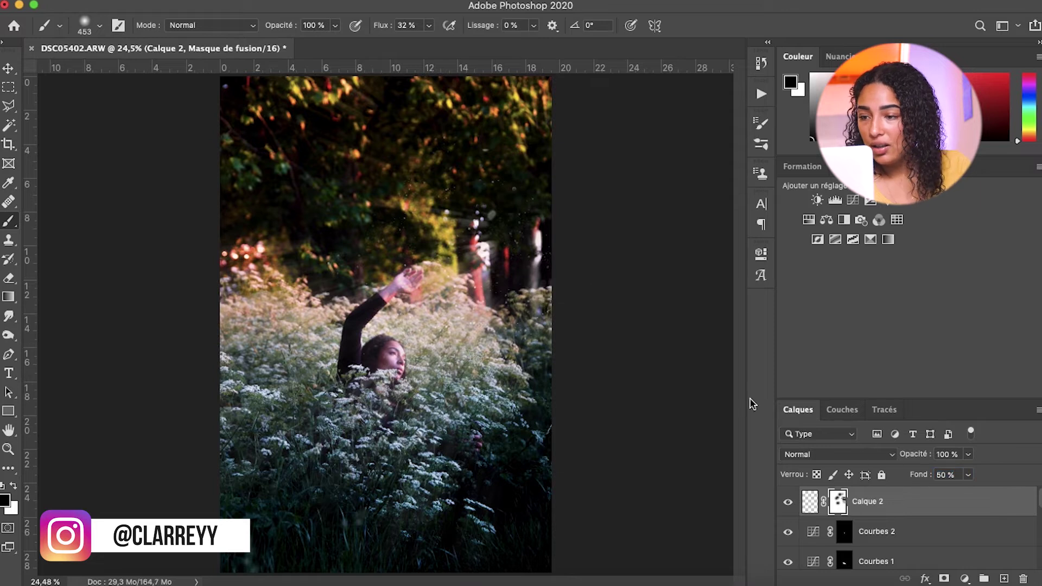
# Set the highlights layer's fill to 83%.
pyautogui.scroll(-5, 891, 549)
pyautogui.click(882, 516)
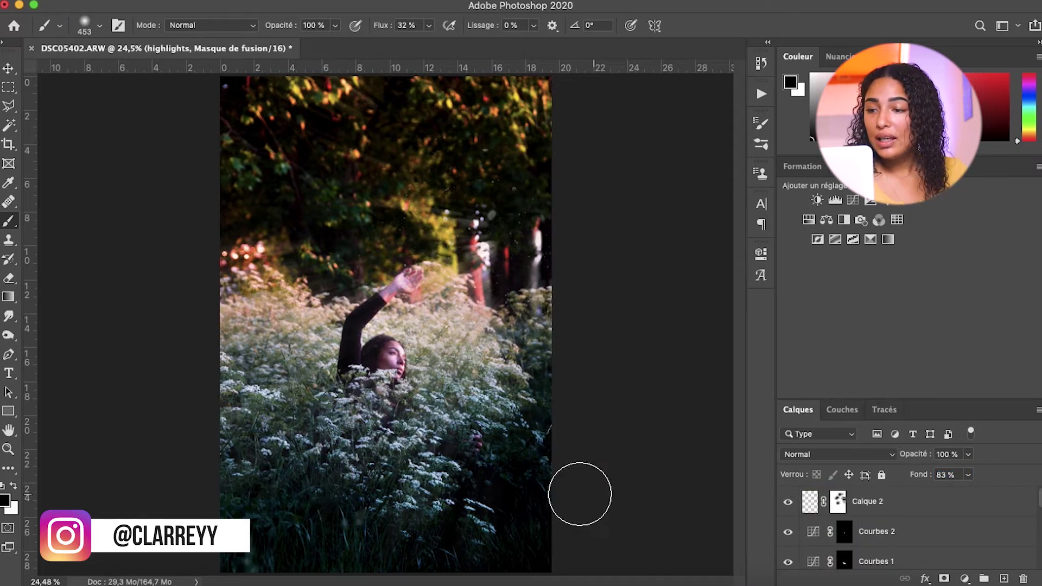
pyautogui.press('super+0')
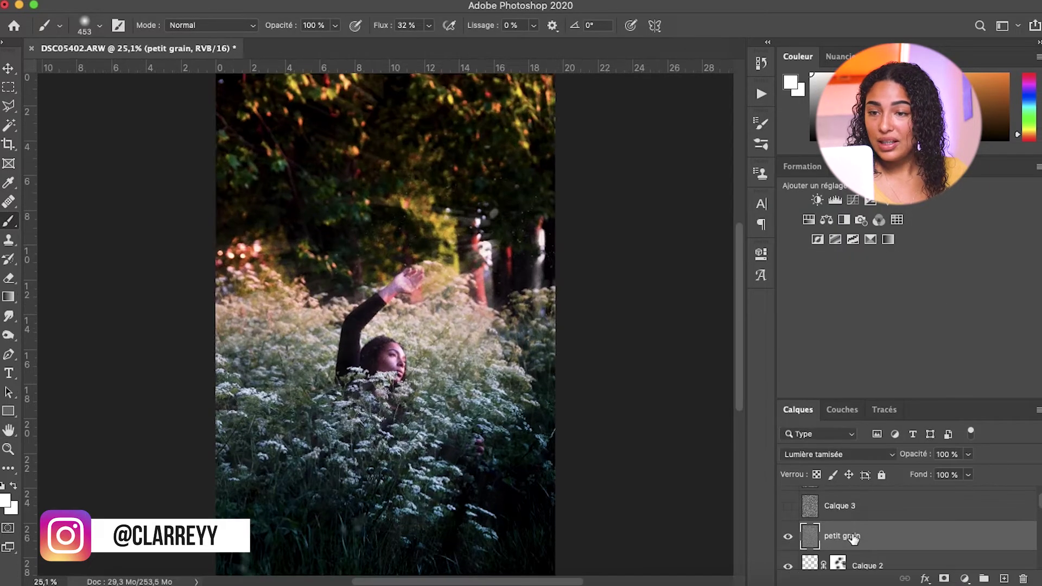
# Add an inverted black mask to the petit grain layer and paint its grain back over the background in white at 26% flow.
pyautogui.click(944, 579)
pyautogui.press('super+i')
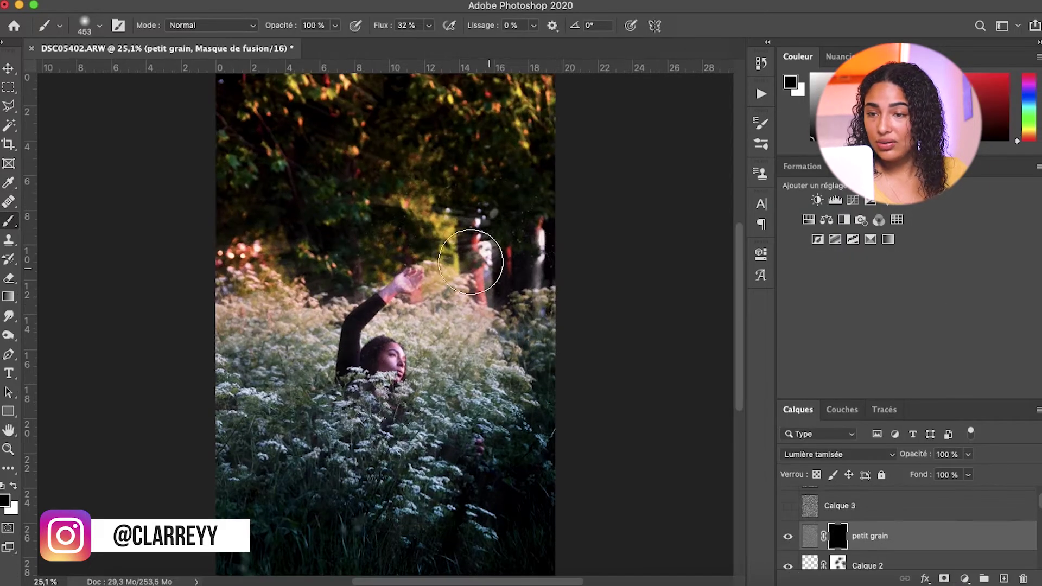
pyautogui.press('x')
pyautogui.scroll(-3, 488, 260)
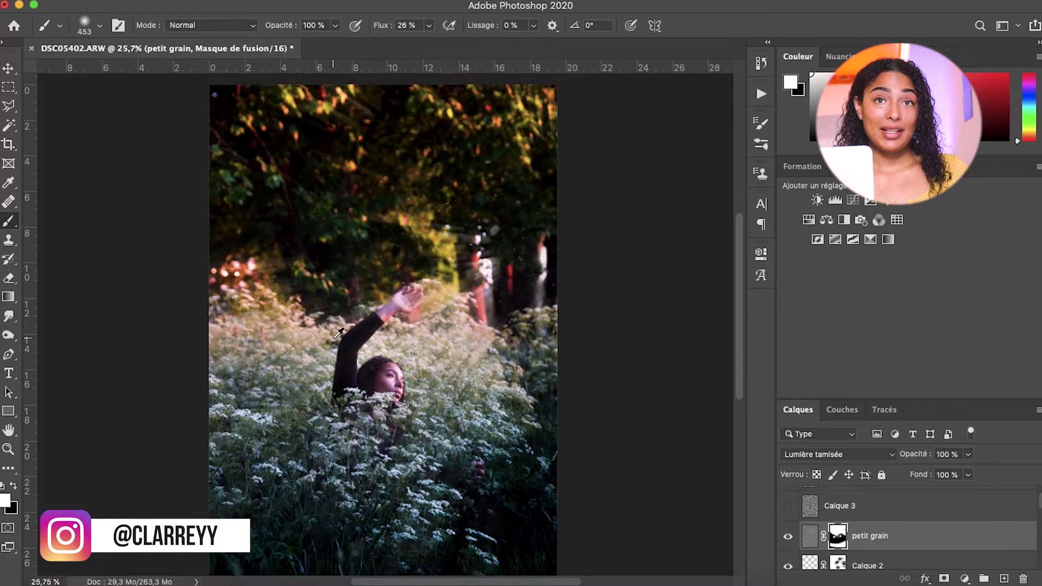
# Show Calque 3, give it a black mask, and paint its coarse grain back in white over selected areas of the photo.
pyautogui.click(787, 506)
pyautogui.click(868, 506)
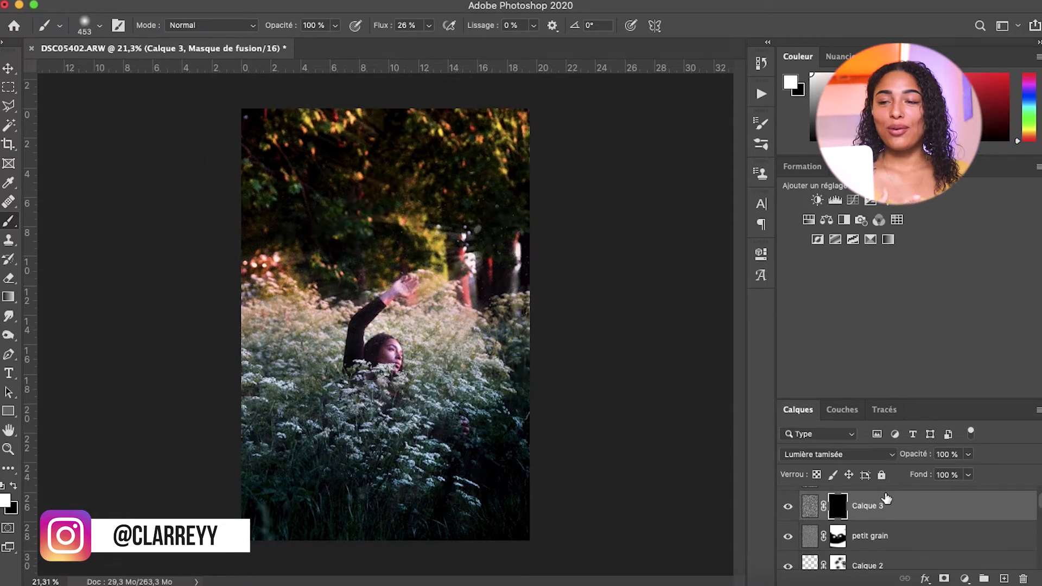
pyautogui.scroll(3, 388, 349)
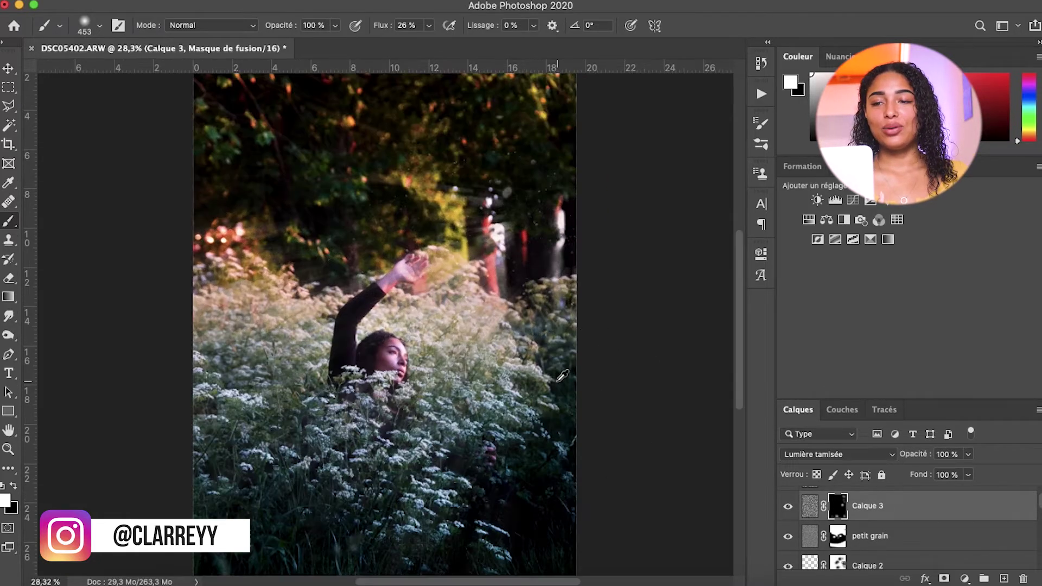
pyautogui.scroll(-3, 557, 381)
pyautogui.click(317, 168)
pyautogui.scroll(5, 455, 364)
pyautogui.scroll(-4, 467, 292)
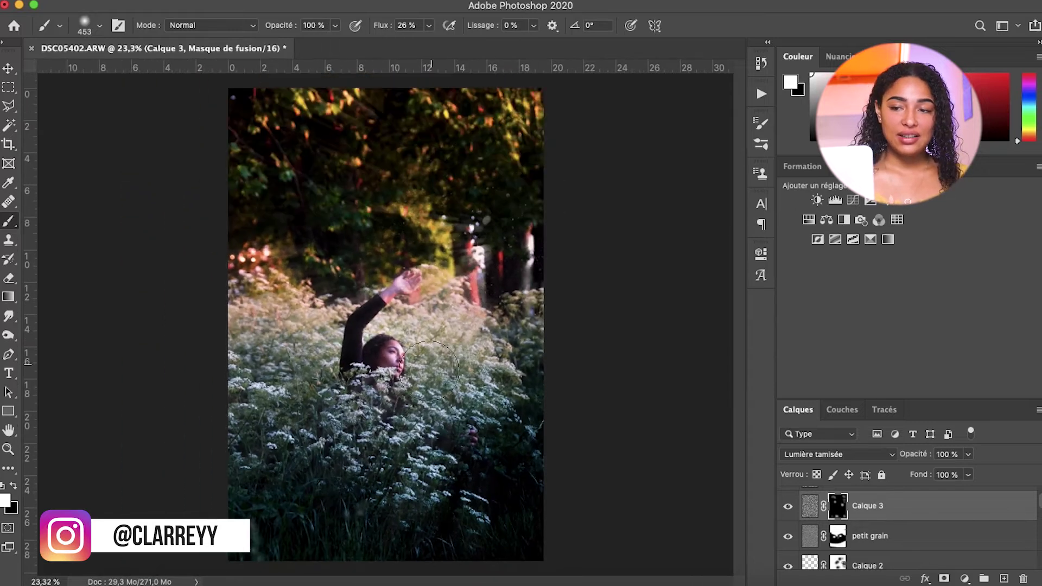
# Group the editing layers and toggle the group's visibility to compare the photo before and after.
pyautogui.scroll(-3, 429, 370)
pyautogui.click(917, 518)
pyautogui.scroll(-10, 890, 546)
pyautogui.keyDown('shift'); pyautogui.click(907, 509); pyautogui.keyUp('shift')
pyautogui.press('super+g')
pyautogui.click(792, 498)
pyautogui.click(791, 500)
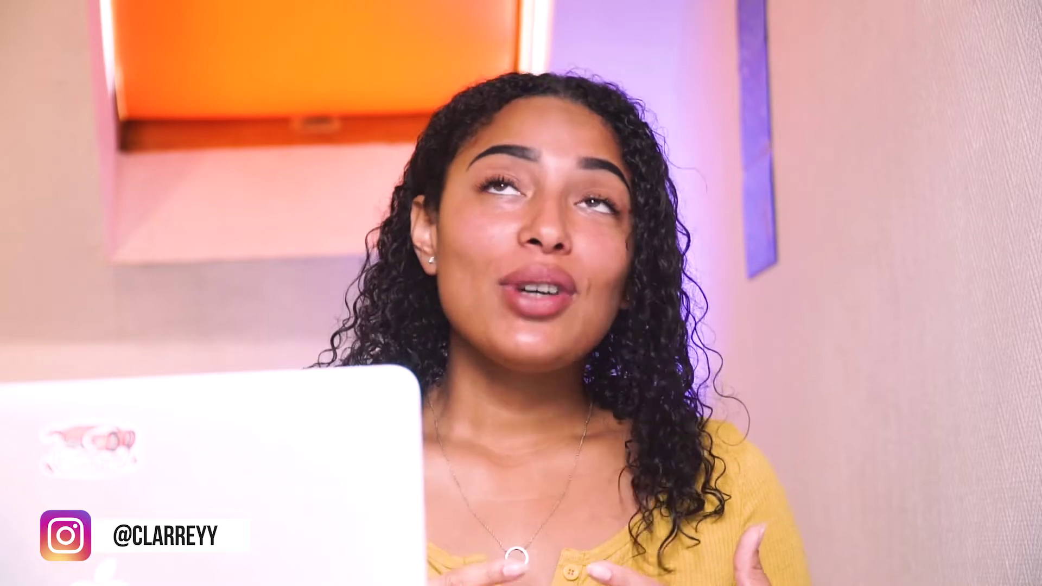